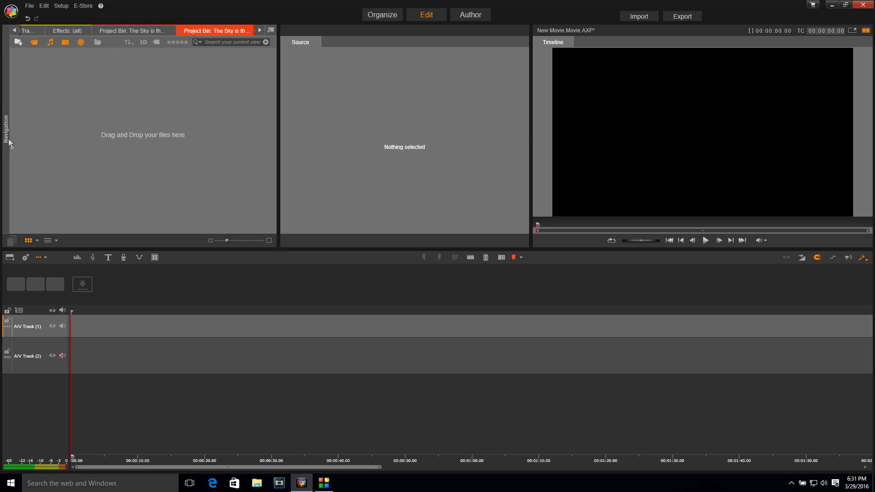
Create a new project bin named Quad Racing
mouse_move(7, 137)
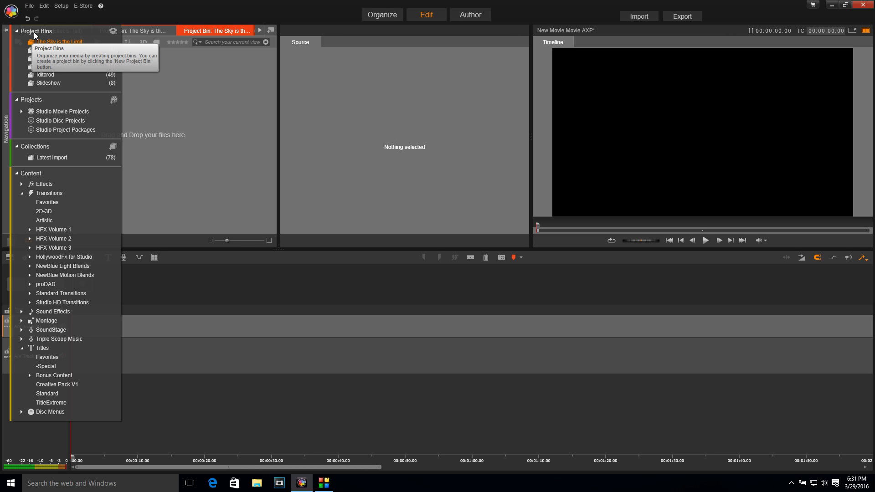
click(113, 32)
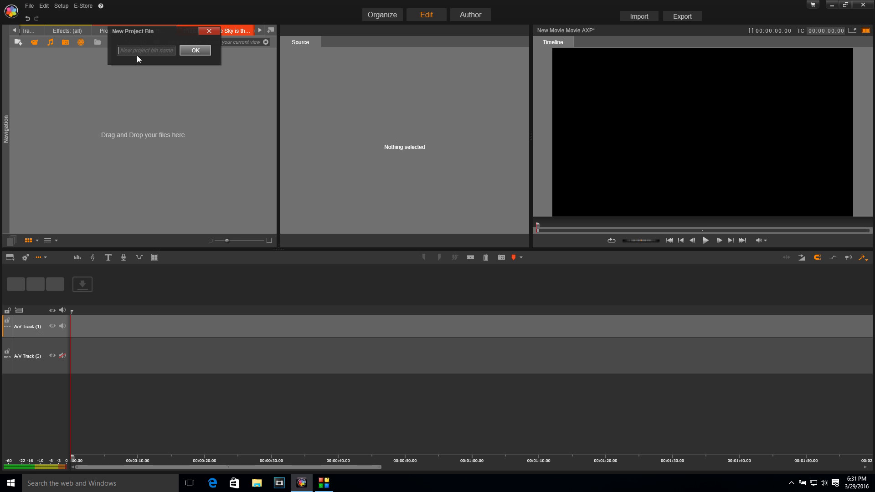
text(Quad Racing)
click(195, 51)
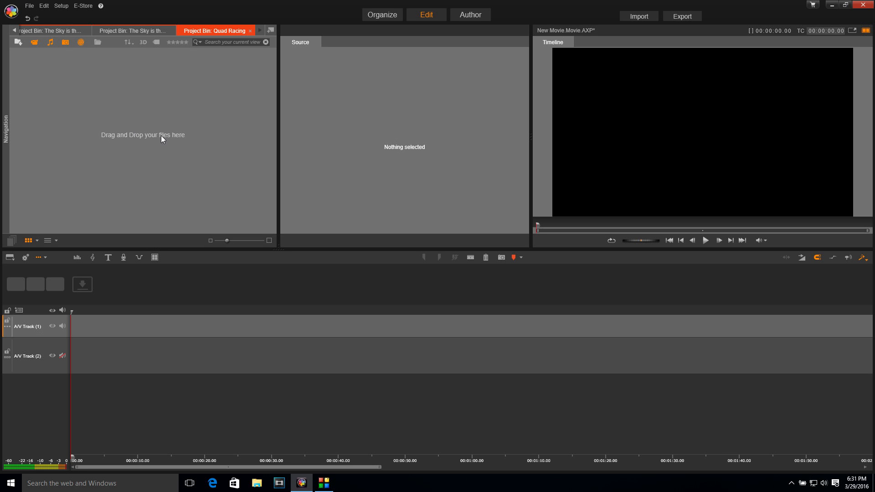
Quick-import the two JPG photos starting with 20160220_170404 and 20160220_171040 from the Images folder into the Quad Racing bin
click(29, 6)
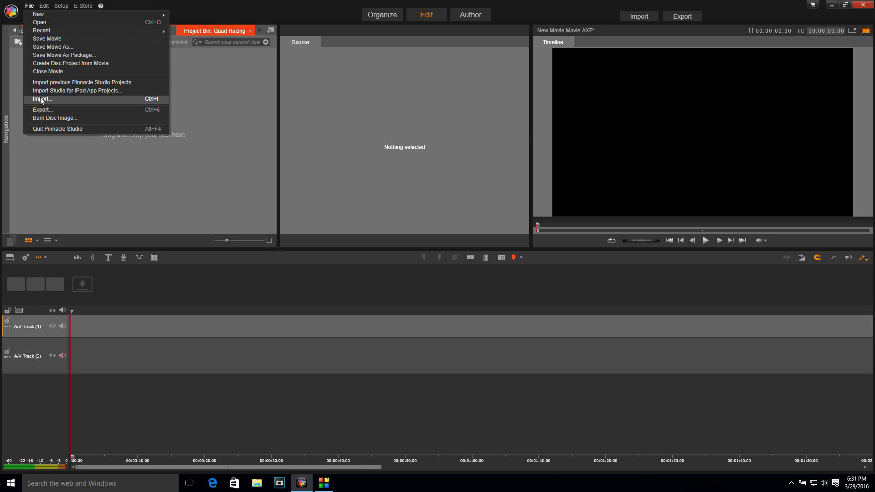
click(89, 147)
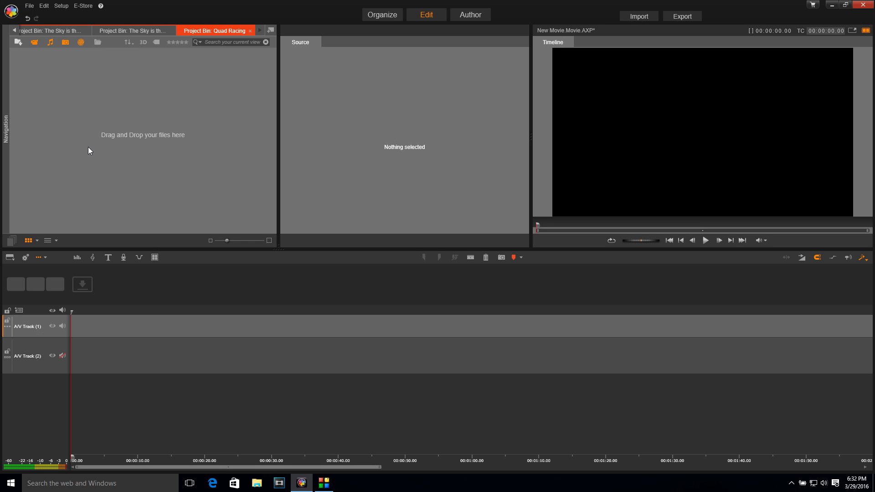
right_click(89, 147)
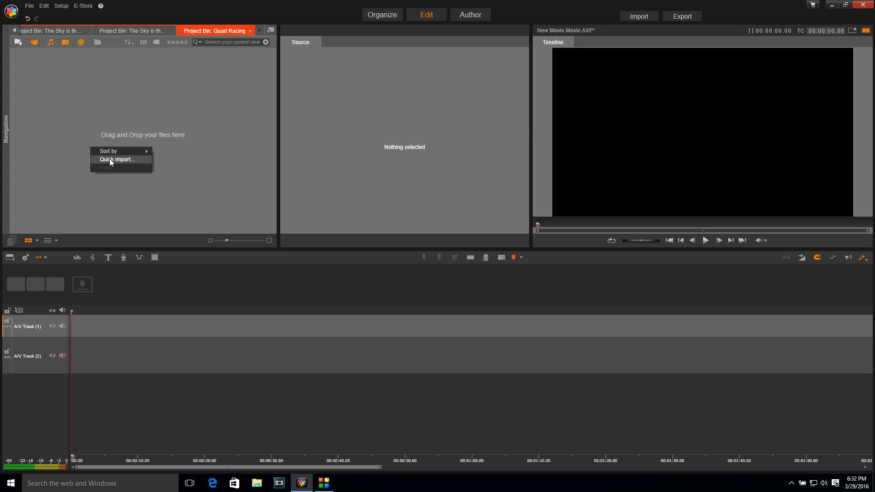
click(110, 160)
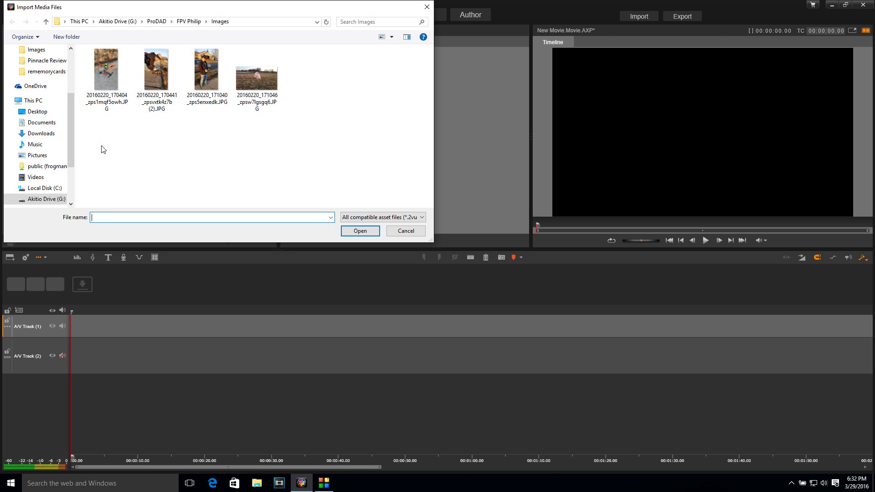
click(102, 103)
ctrl+click(206, 80)
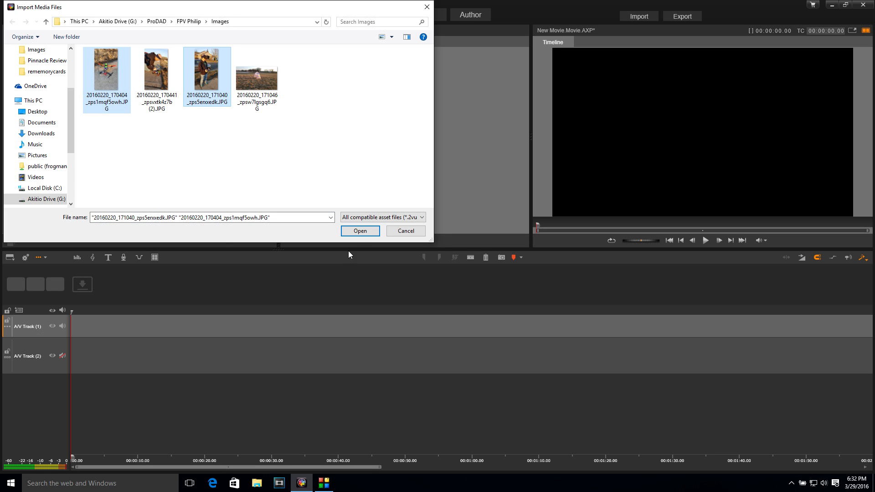
click(360, 231)
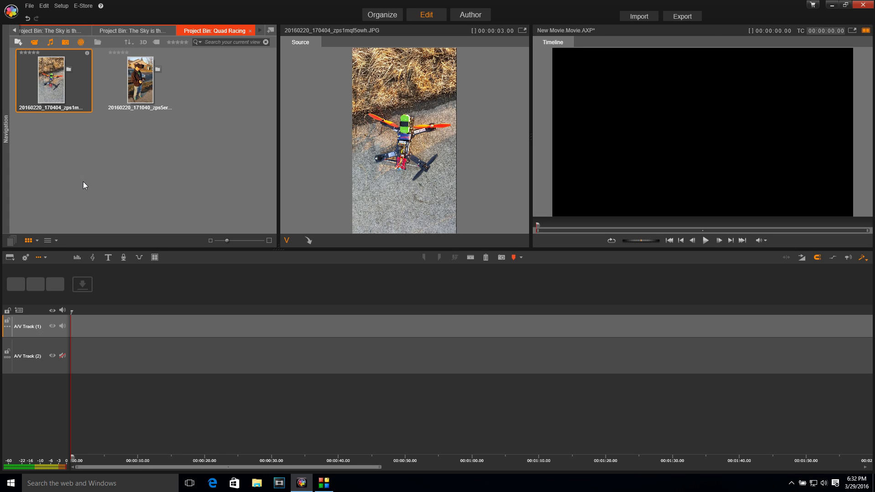
Quick-import the videos AMBA0060.mp4 and C0102.MP4 from the Pinnacle Review folder's Video for Projects subfolder into the bin
right_click(66, 182)
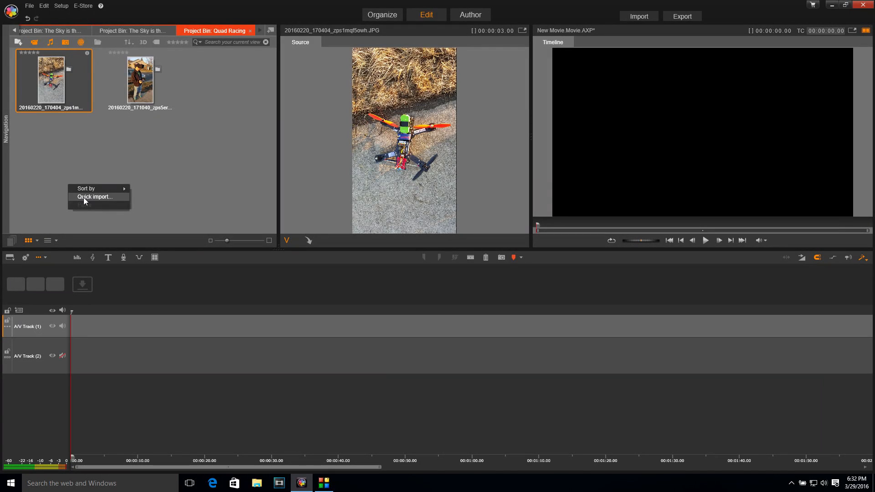
click(84, 197)
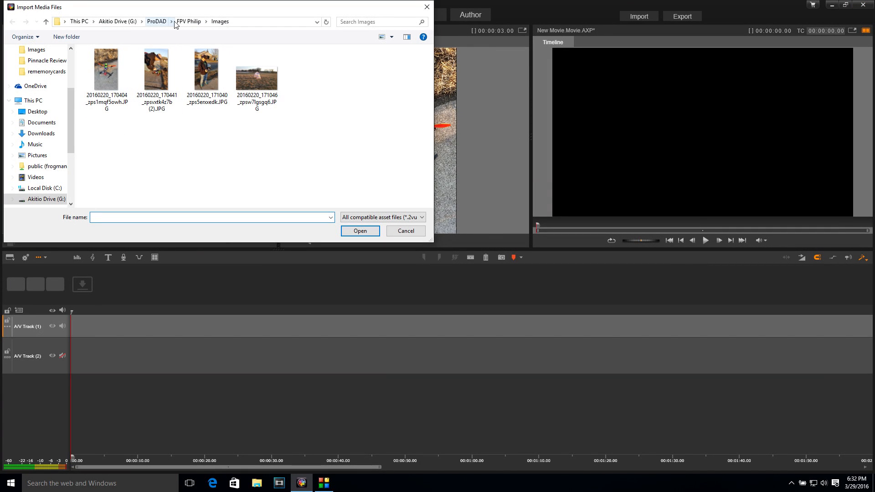
click(157, 22)
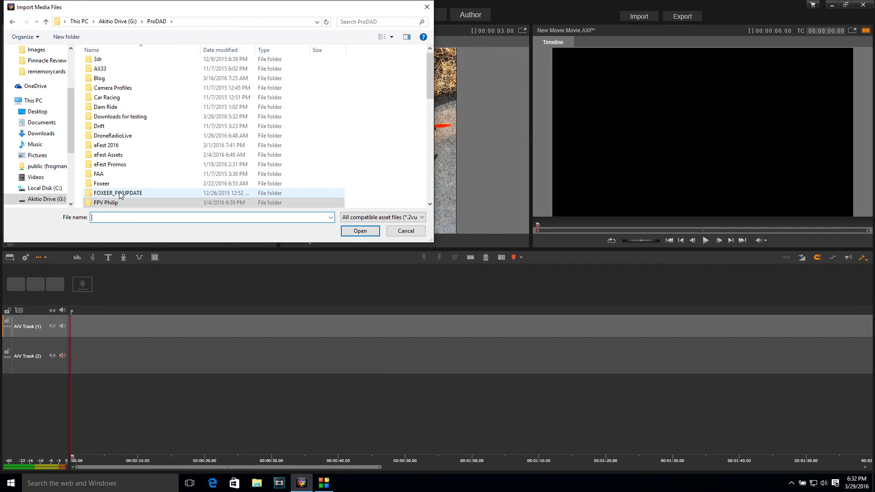
scroll(120, 195, down, 2)
scroll(126, 191, down, 2)
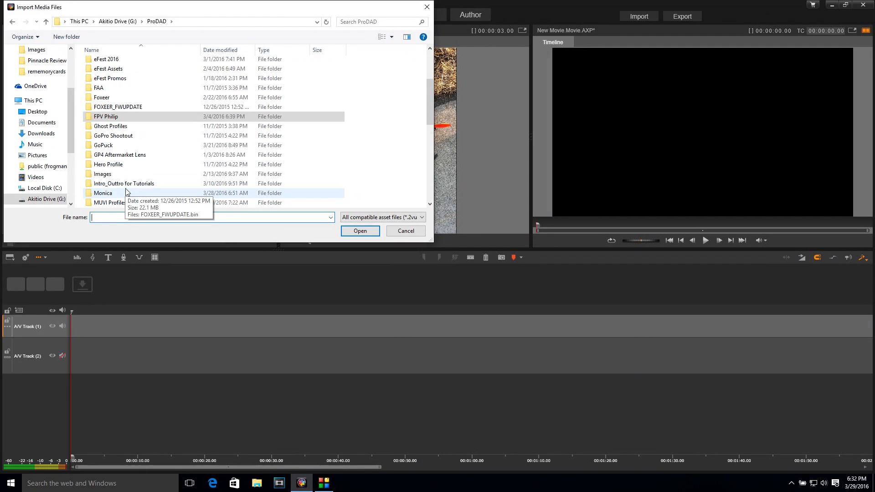
scroll(126, 191, down, 2)
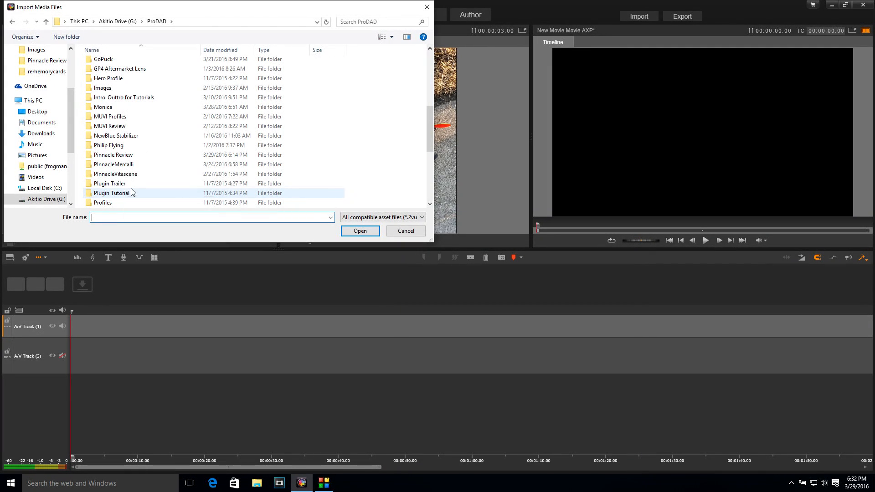
double_click(118, 159)
double_click(115, 91)
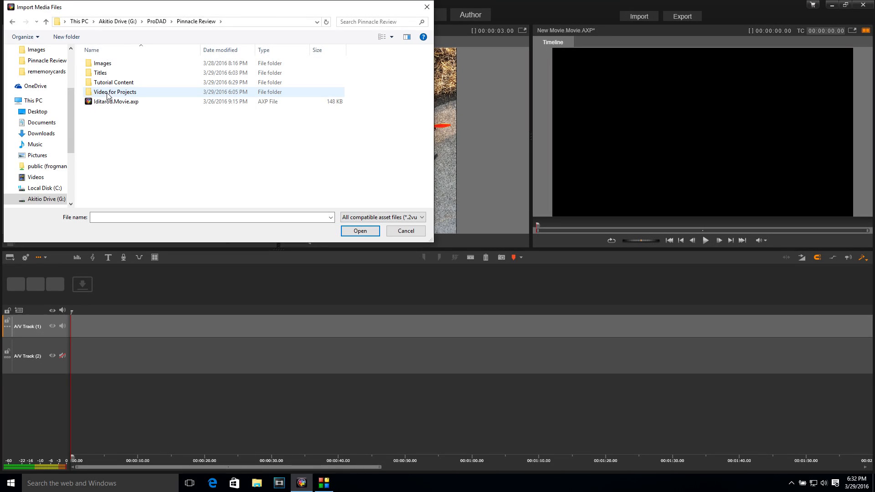
click(96, 57)
ctrl+click(141, 64)
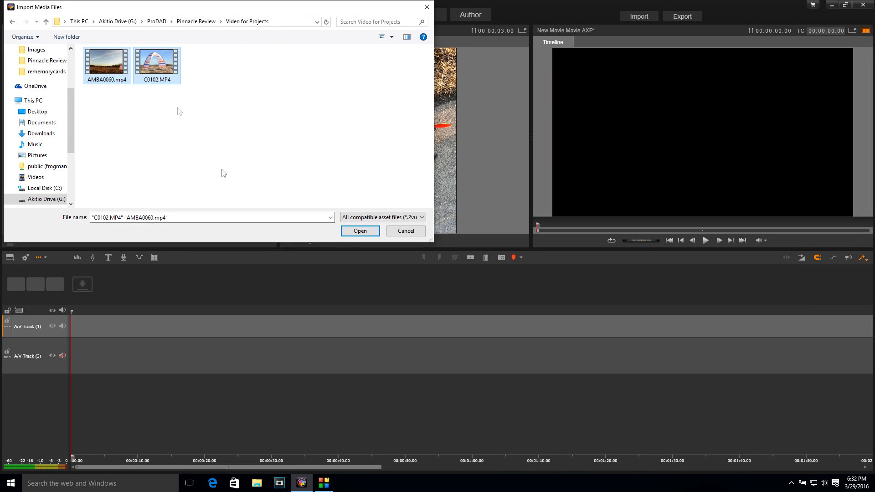
click(360, 231)
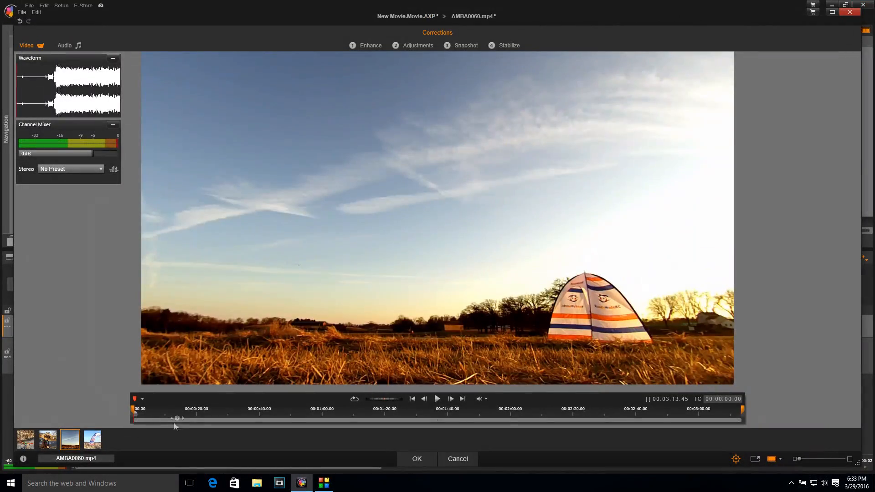
Trim AMBA0060.mp4 to a section of about 8 seconds, and check the trim range of C0102.MP4
drag(157, 411, 39, 370)
click(409, 461)
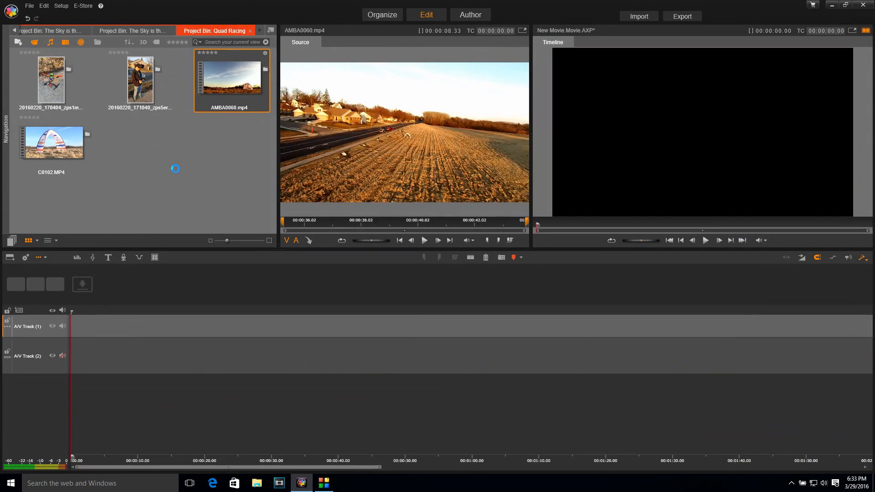
click(51, 142)
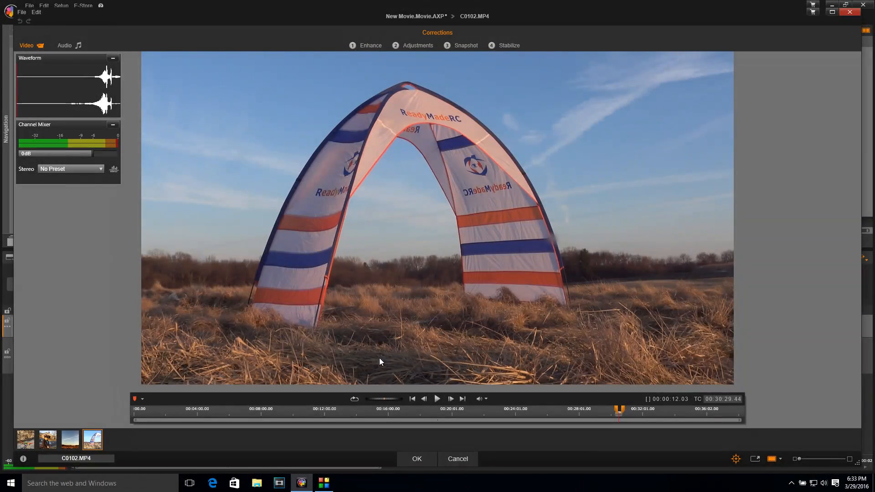
click(454, 460)
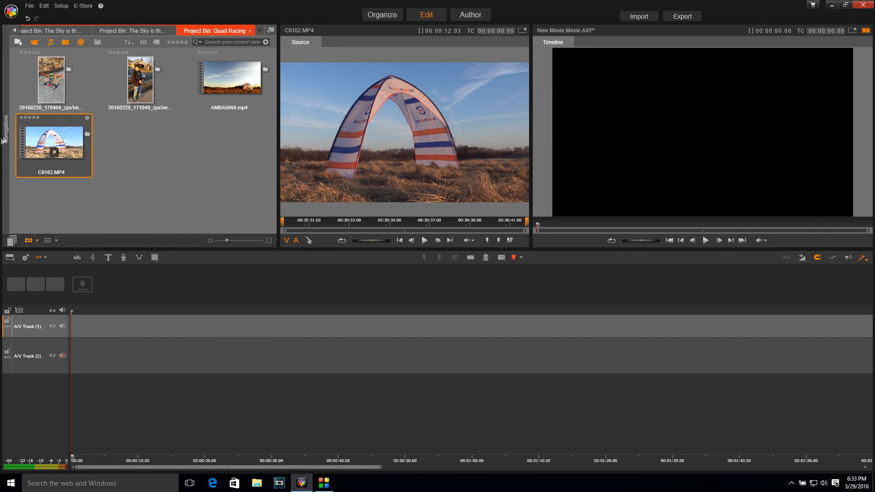
Place the BlankTitle template from the Titles content at the start of A/V Track (2)
click(6, 134)
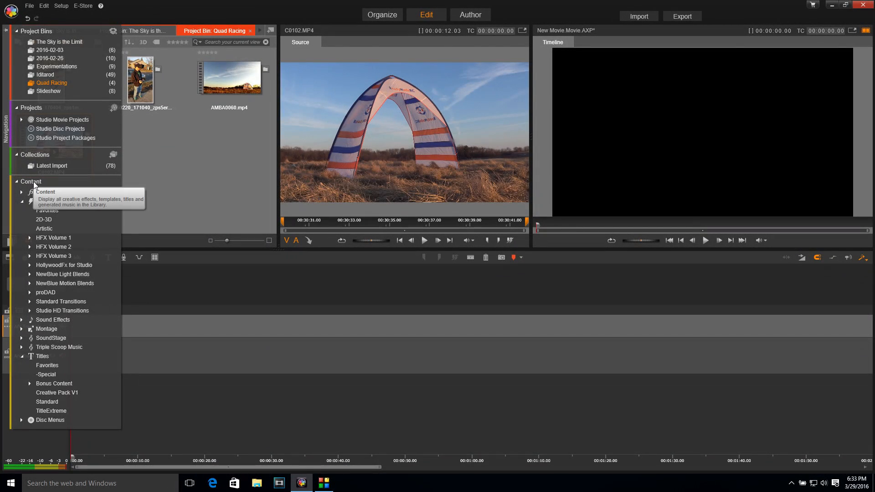
click(42, 357)
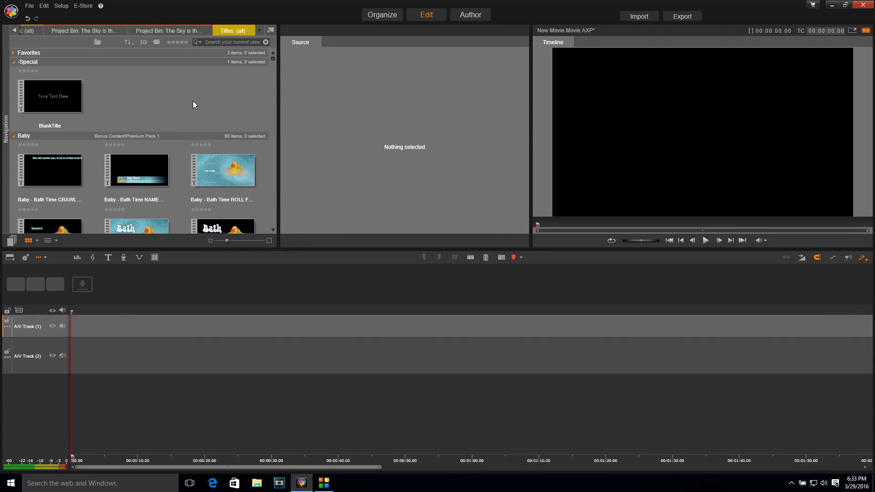
click(53, 90)
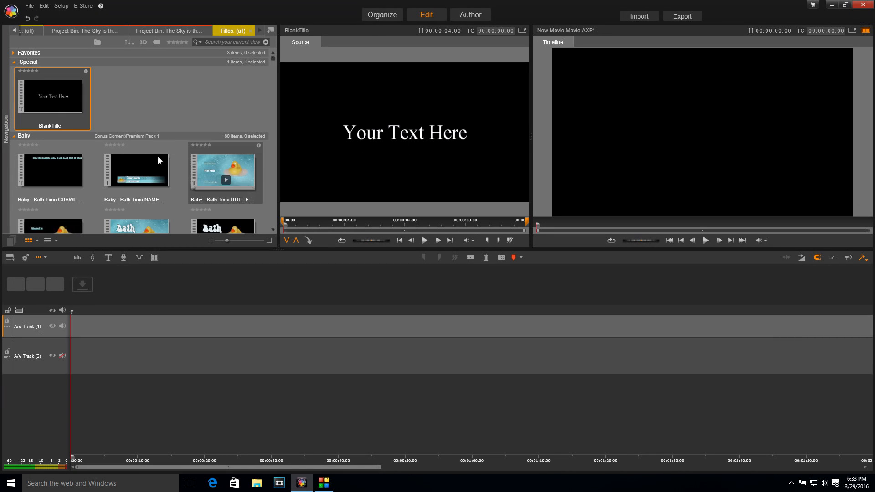
drag(49, 88, 89, 351)
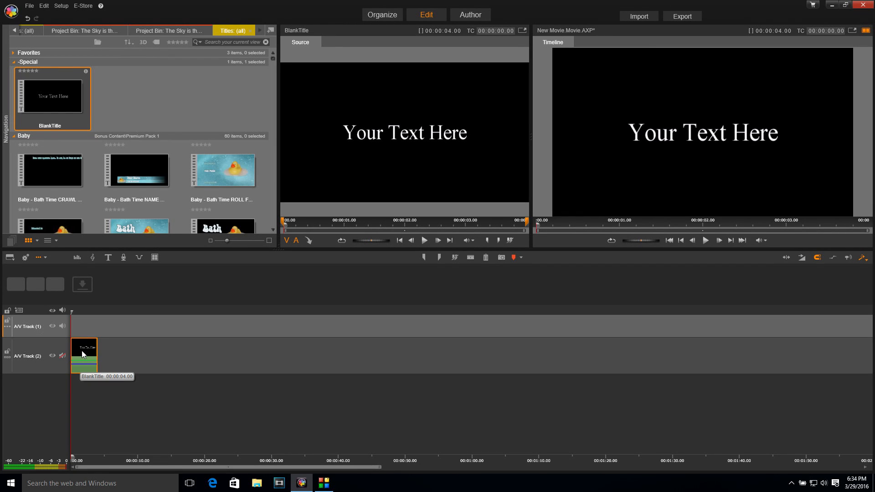
Replace the placeholder text of the title clip with "Quad Racing" in the Title Editor
double_click(82, 351)
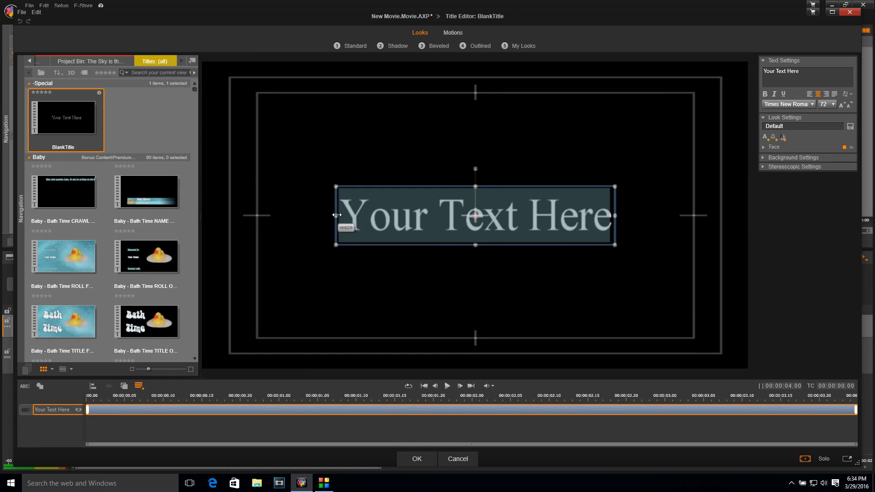
text(Quad Racing)
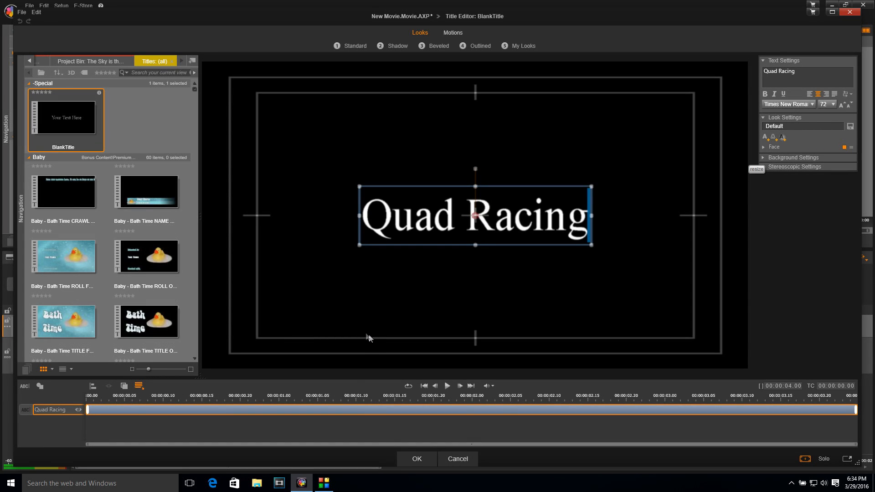
click(342, 401)
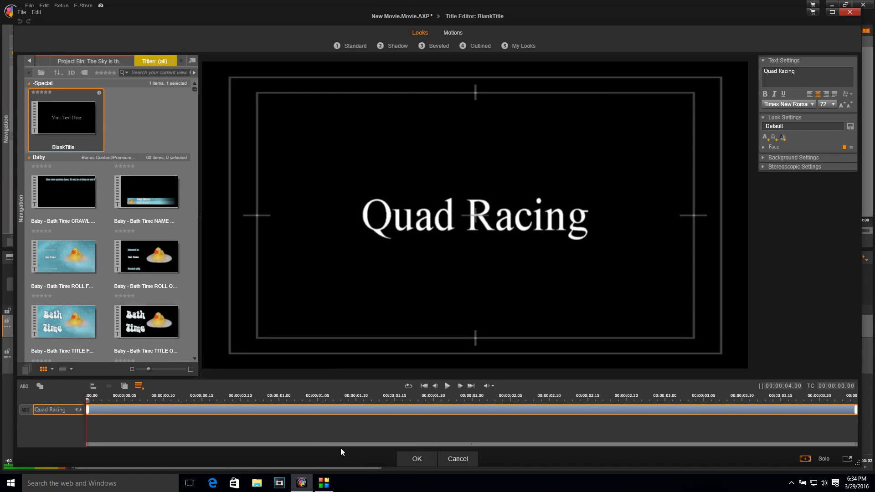
click(409, 462)
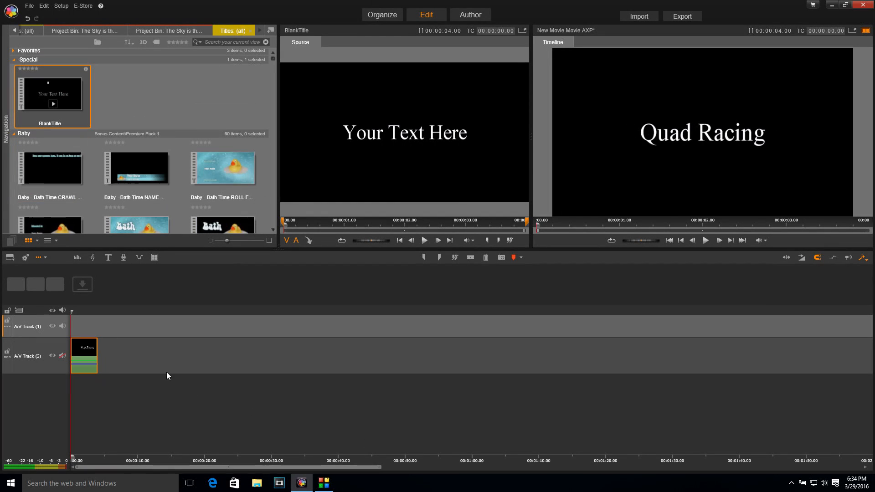
Extend the Quad Racing title clip on A/V Track (2) to about 6 seconds
mouse_move(74, 313)
mouse_down()
mouse_move(91, 312)
mouse_move(78, 312)
mouse_up()
click(95, 356)
drag(94, 357, 116, 310)
mouse_move(114, 357)
mouse_down()
mouse_move(79, 359)
mouse_move(115, 359)
mouse_up()
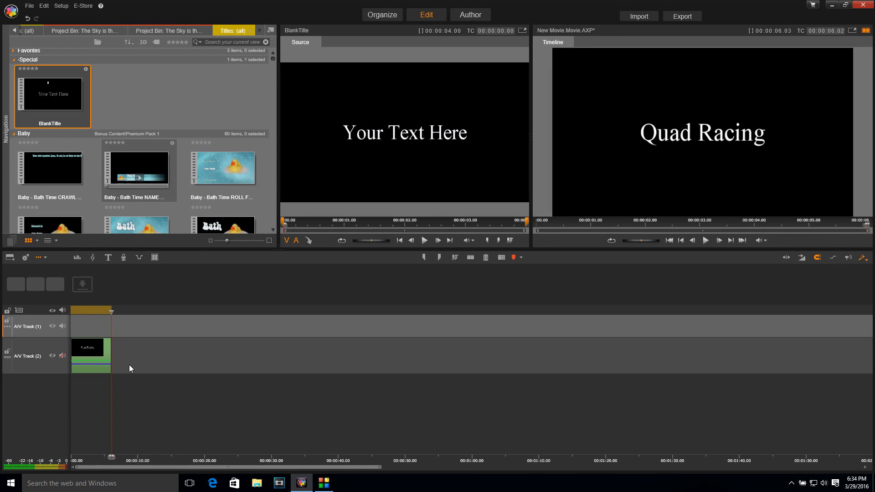
Add both photos from the Quad Racing bin to A/V Track (2), directly after the title clip
click(162, 31)
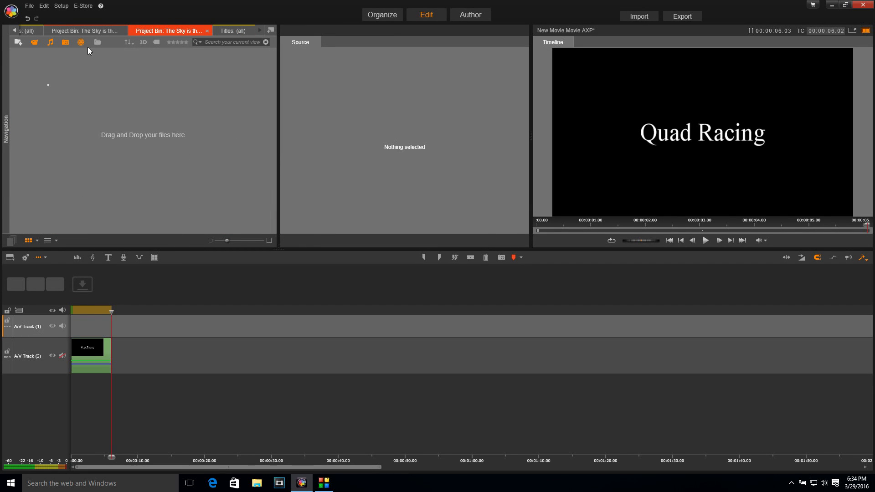
click(6, 121)
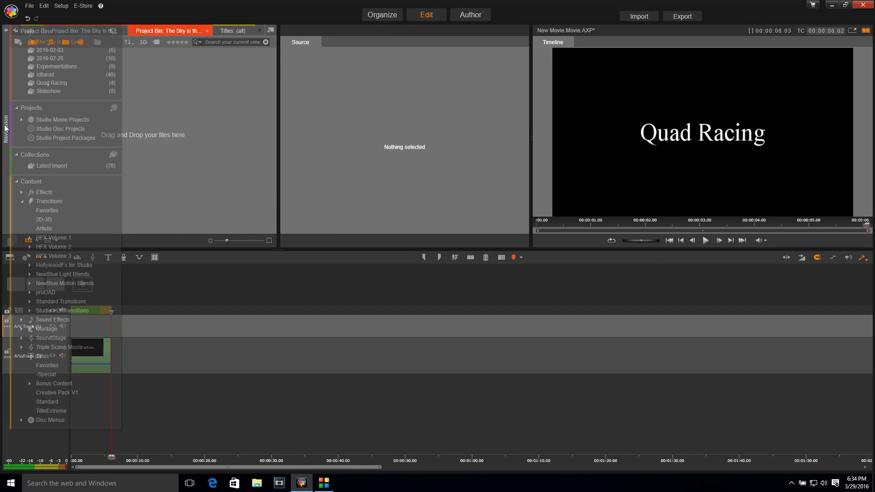
click(50, 85)
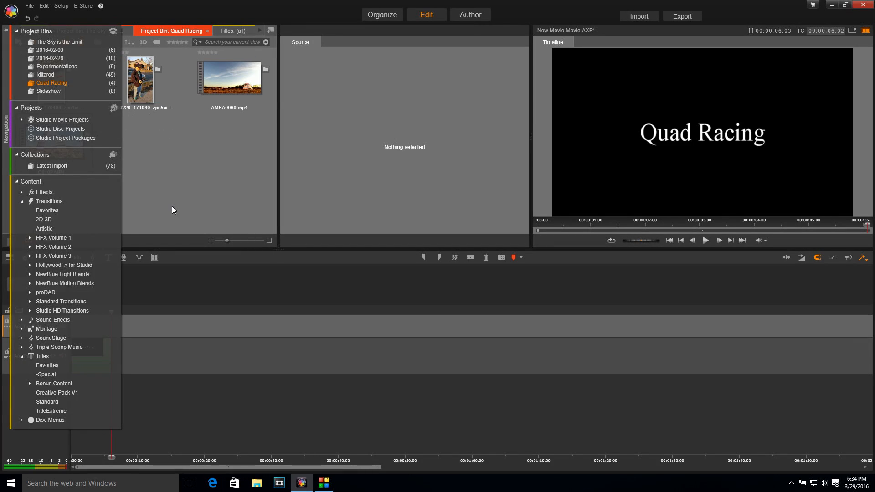
click(57, 80)
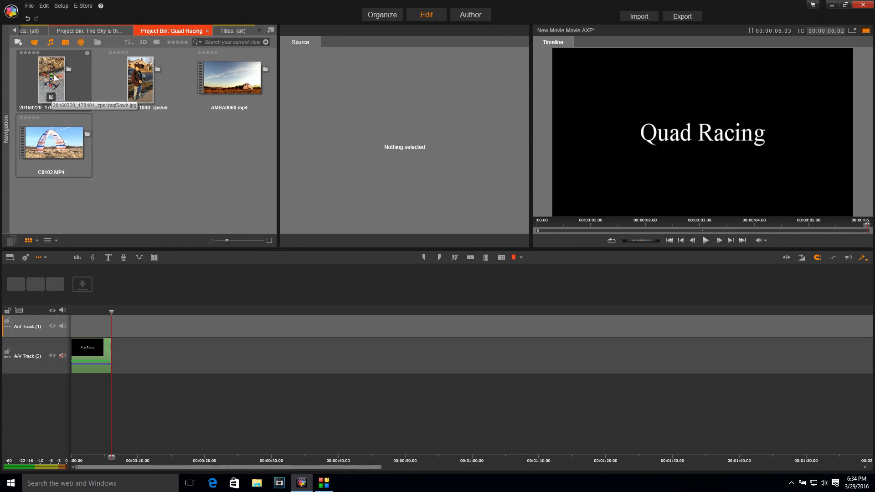
ctrl+click(138, 79)
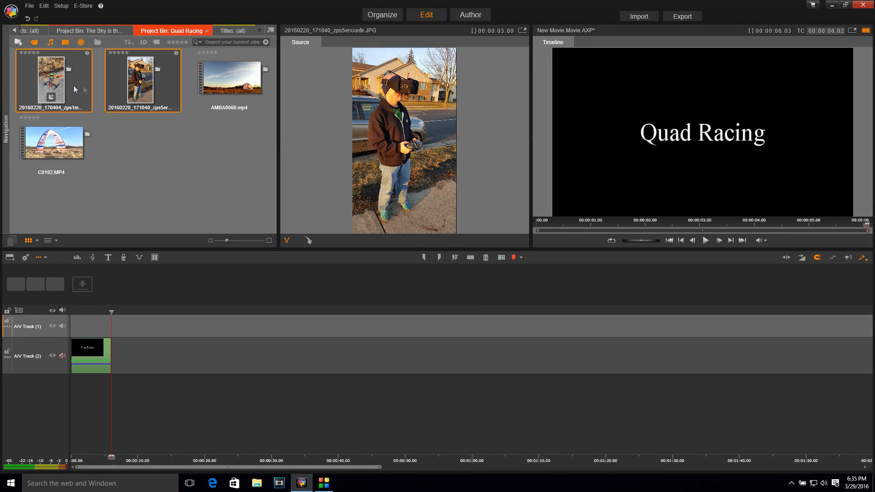
drag(60, 77, 114, 356)
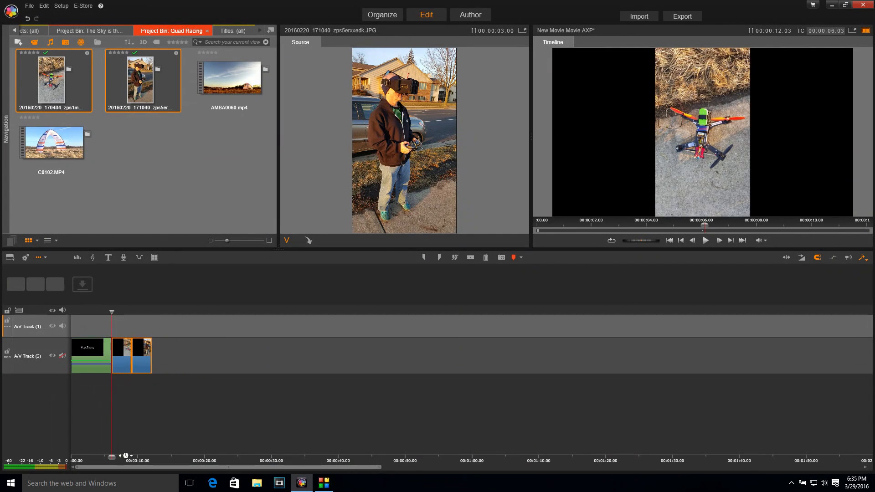
Open AMBA0060.mp4 from the project bin for corrections and scrub through its footage to the end
drag(110, 312, 150, 312)
click(174, 175)
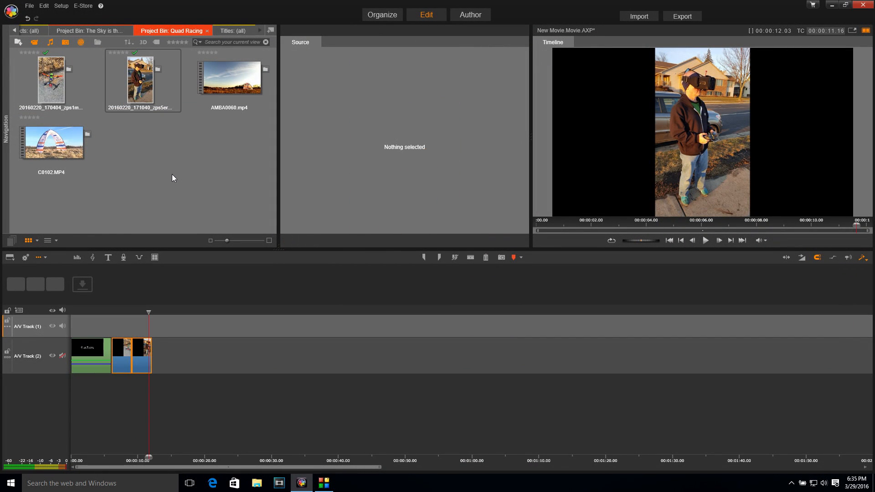
mouse_move(232, 81)
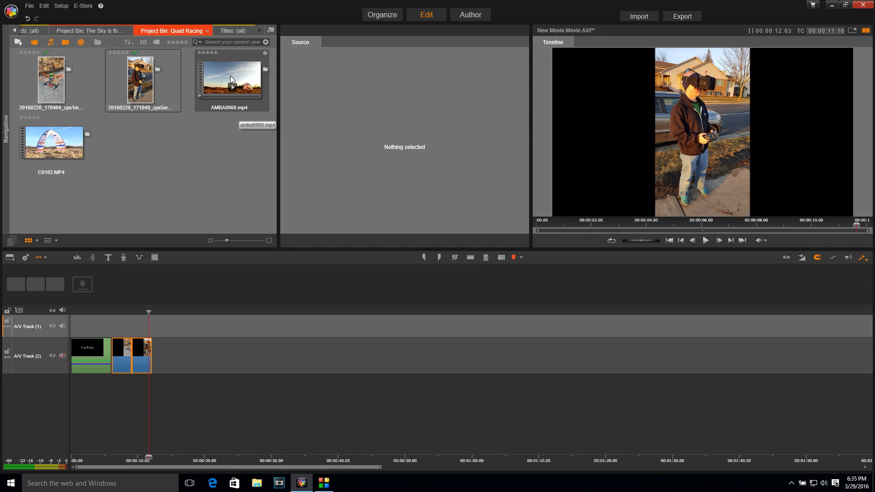
click(231, 76)
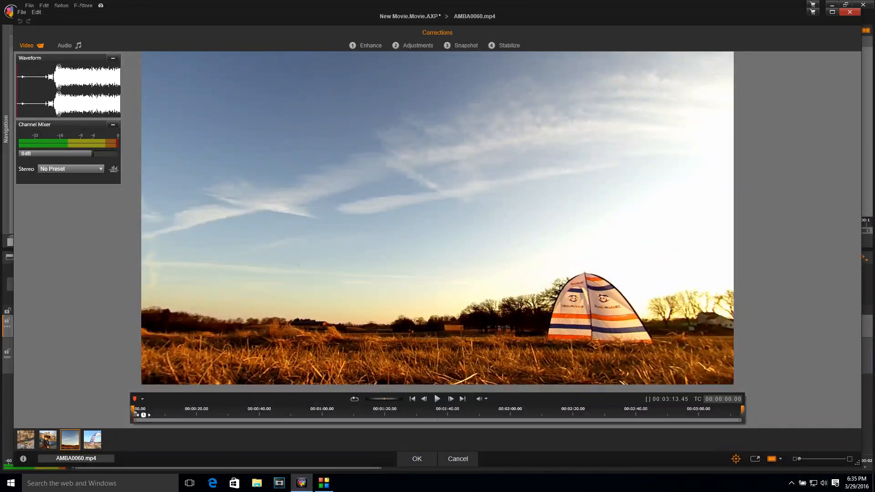
click(176, 416)
drag(283, 412, 743, 410)
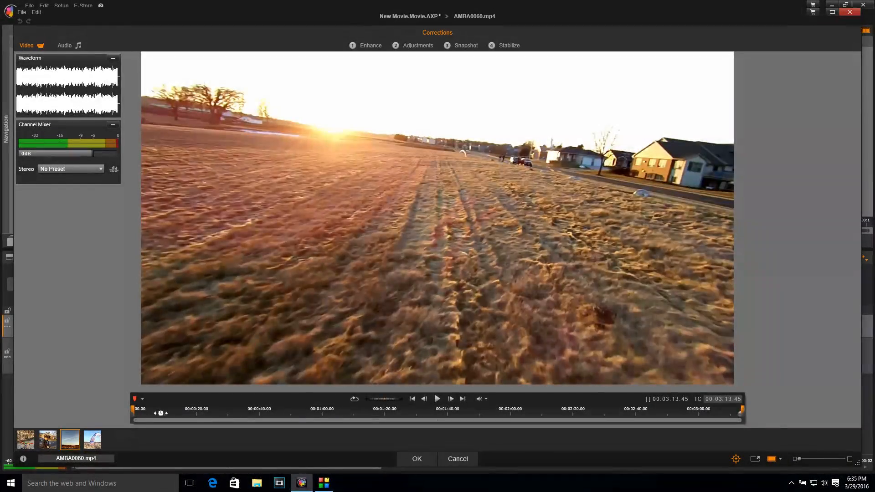
Set the Clip In point of AMBA0060.mp4 at 00:00:33.06, where the quad is flying above the field
click(160, 414)
drag(161, 414, 238, 413)
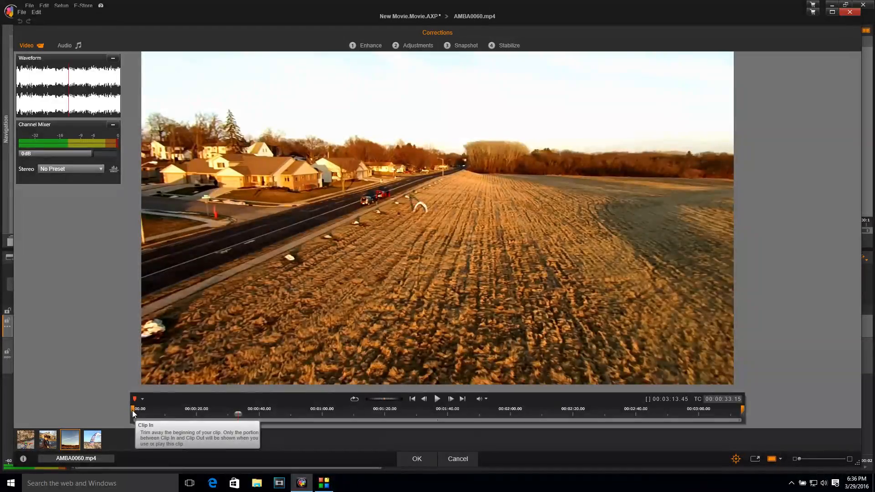
mouse_move(133, 411)
mouse_down()
mouse_move(275, 418)
mouse_move(122, 425)
mouse_up()
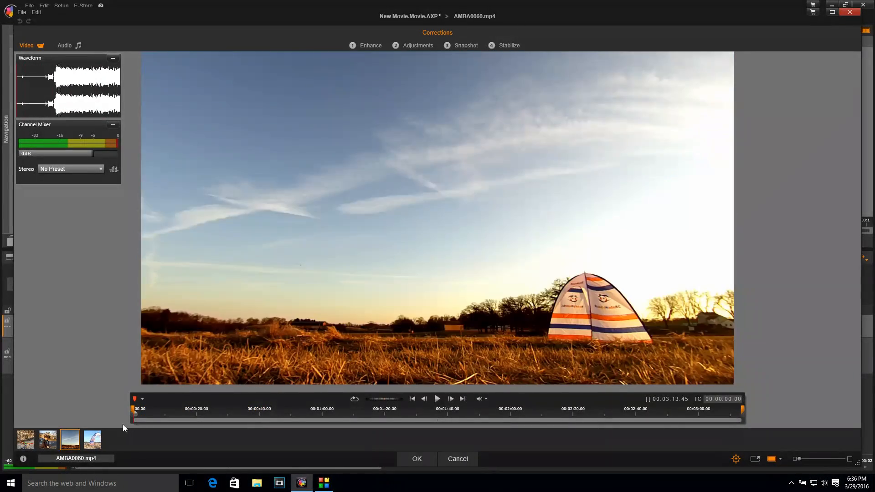
click(263, 423)
drag(263, 412, 238, 412)
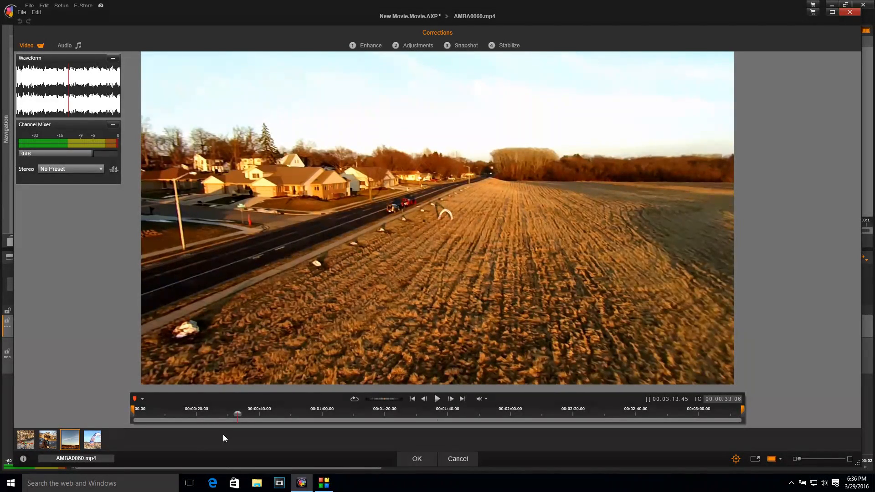
key(i)
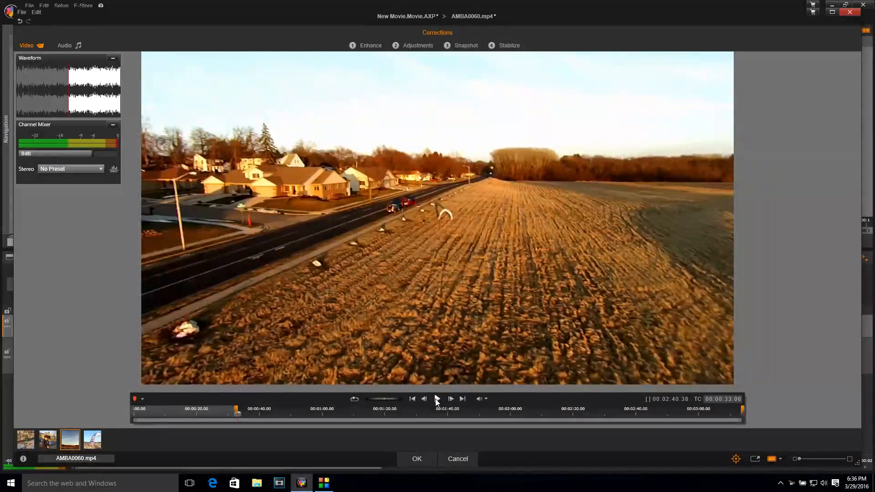
Play AMBA0060.mp4 to find the crash, set its Clip Out point at about 00:00:41.06, and accept the trim
click(437, 399)
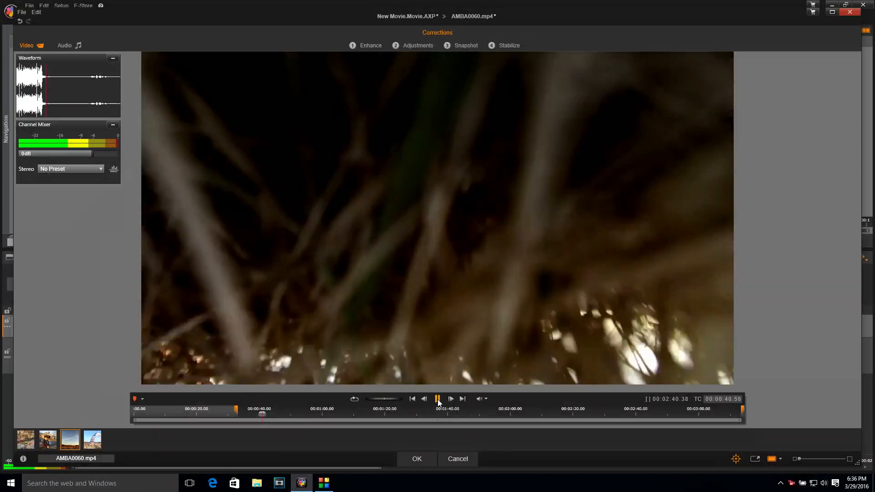
click(438, 399)
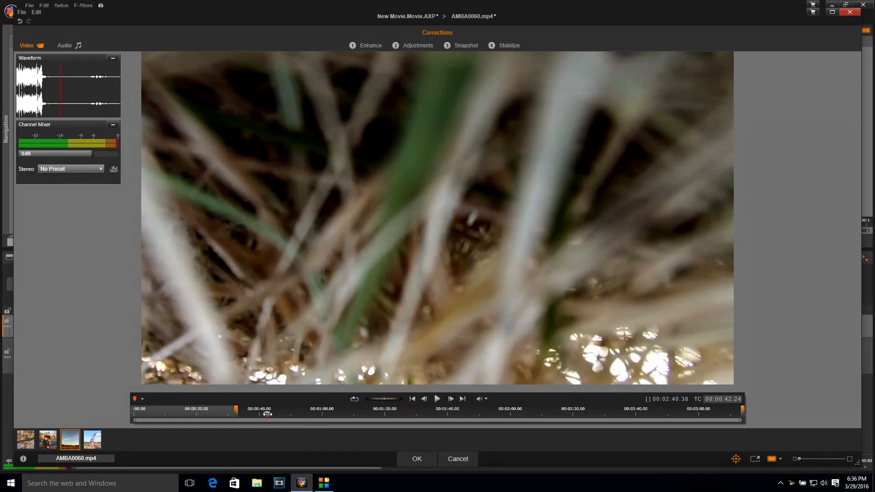
drag(267, 414, 263, 415)
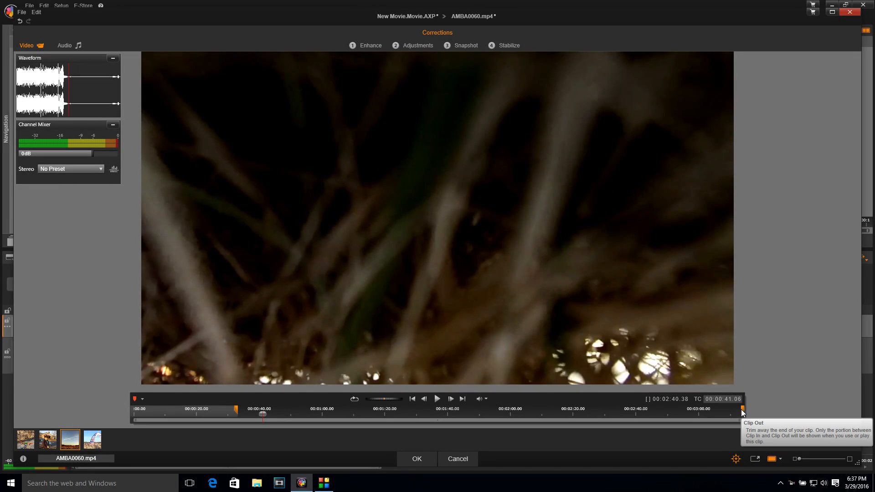
click(263, 410)
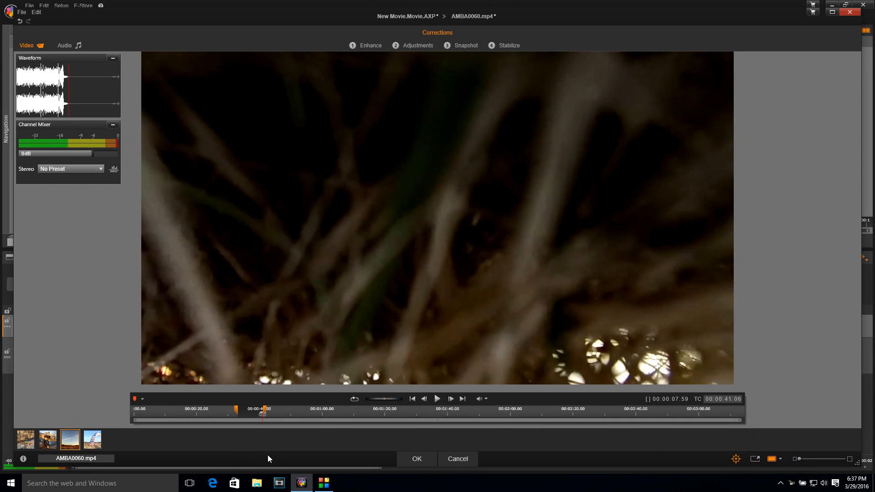
click(416, 460)
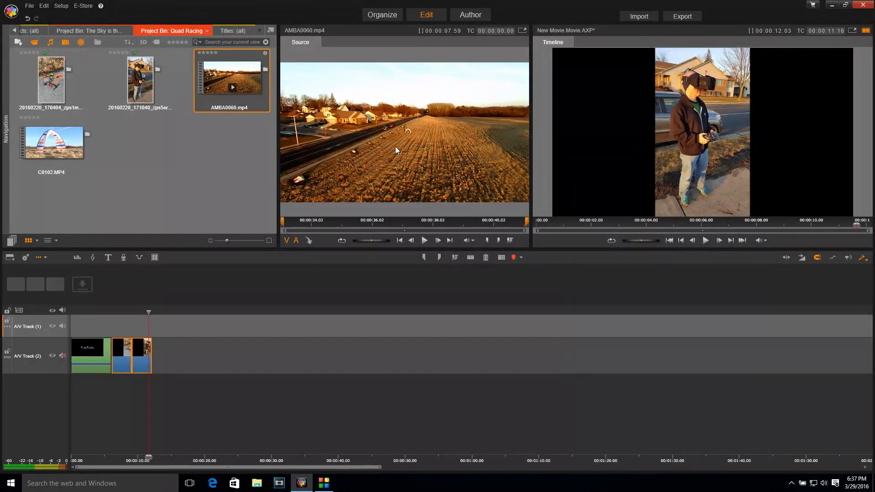
Place the trimmed AMBA0060.mp4 directly after the second photo on A/V Track (2) and scrub across the join
drag(401, 143, 155, 360)
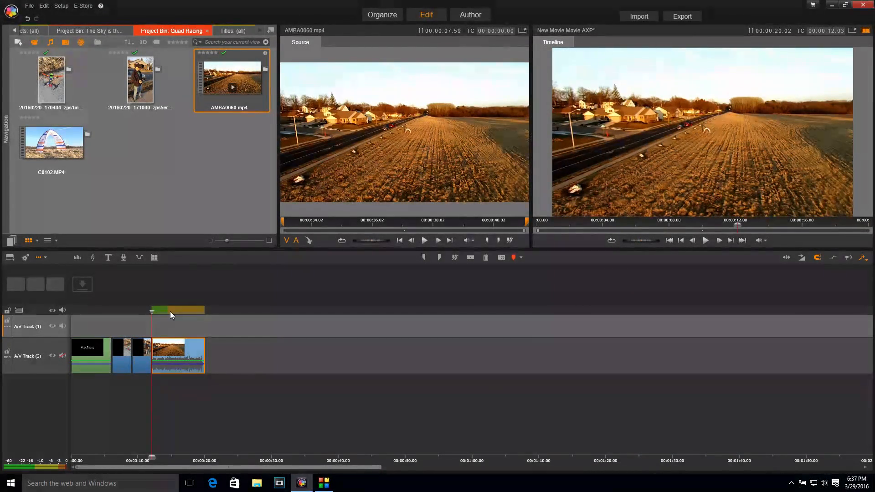
drag(153, 314, 125, 319)
drag(144, 315, 162, 318)
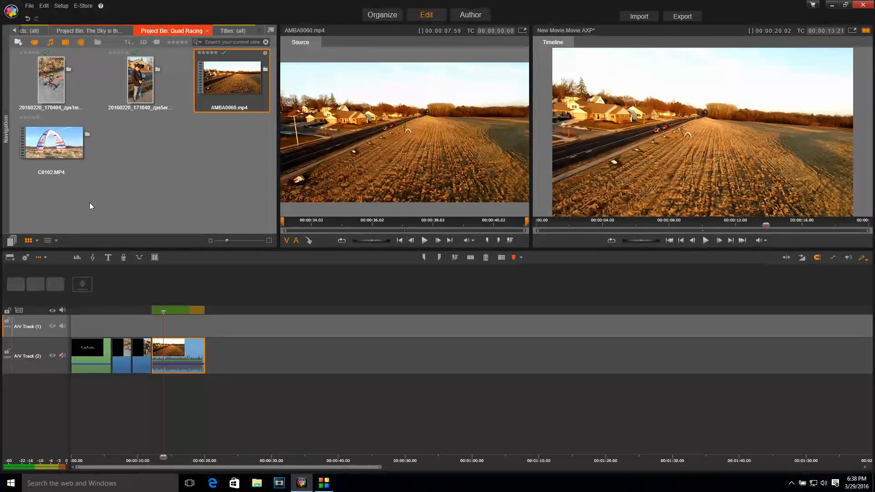
Open C0102.MP4 from the project bin for corrections and set its Clip In point at 00:30:36.48
click(51, 144)
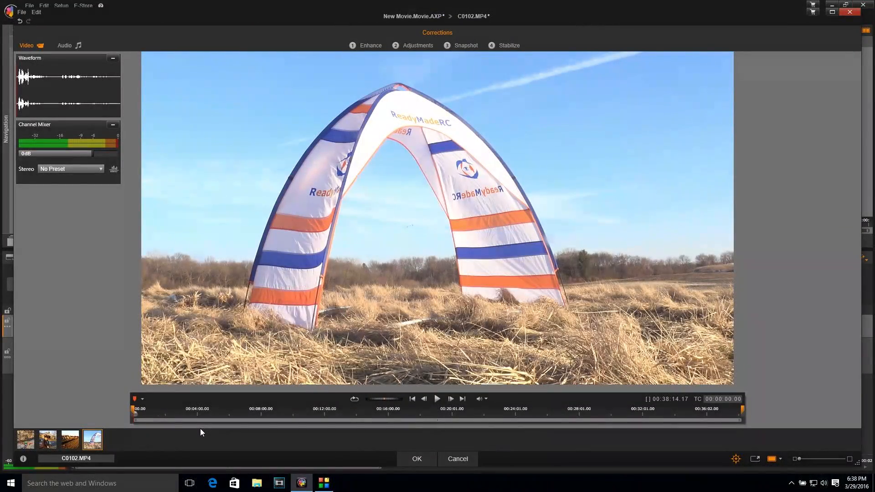
click(156, 415)
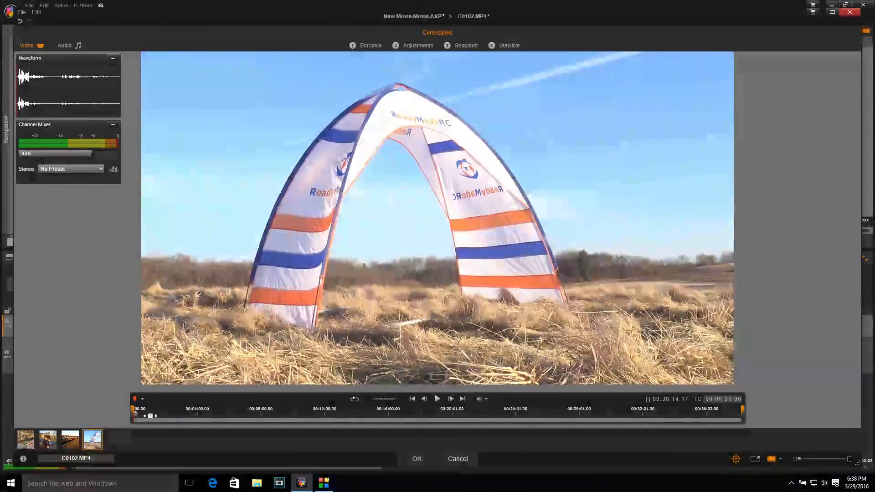
drag(182, 414, 620, 415)
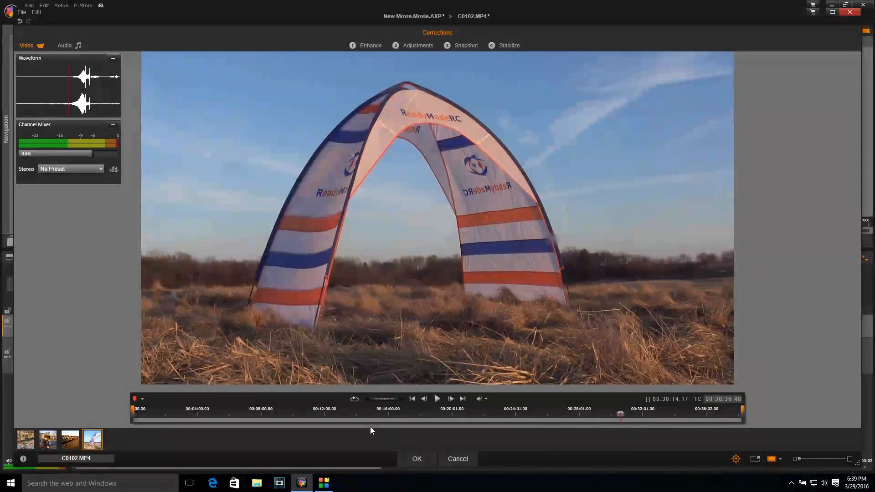
key(i)
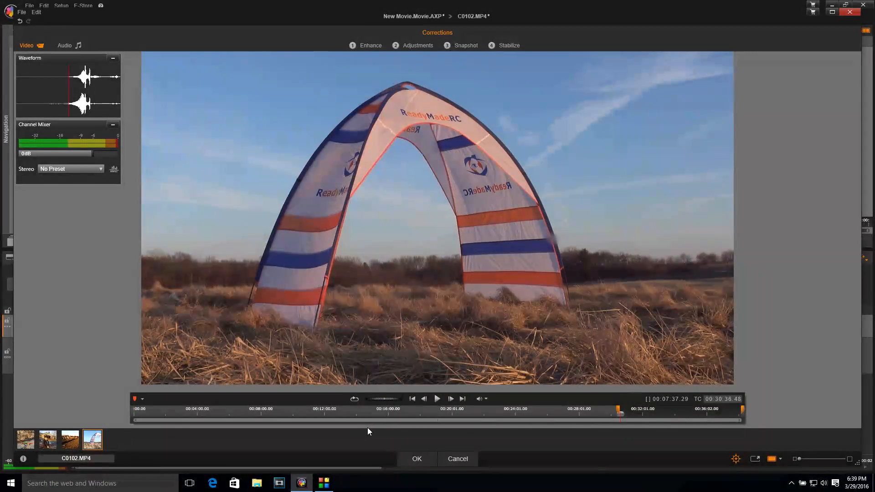
Set the Clip Out point of C0102.MP4 at 00:30:40.11, check the trimmed range up close, and accept the trim
click(437, 399)
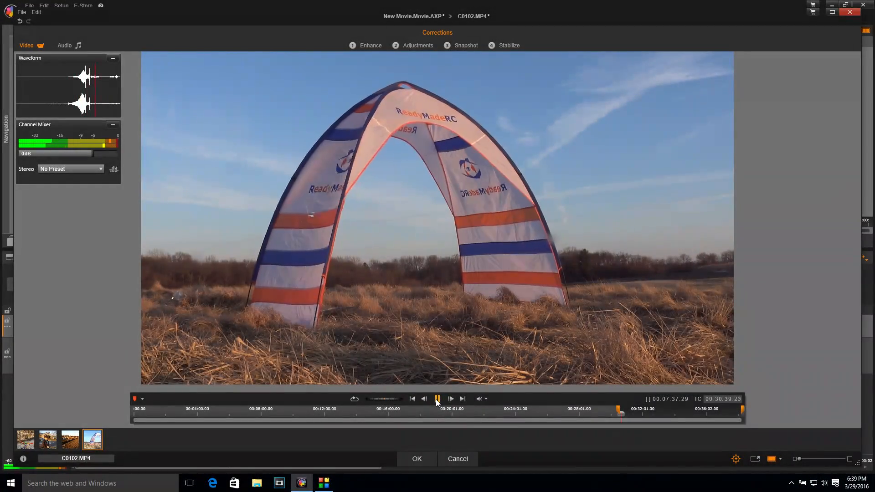
click(437, 399)
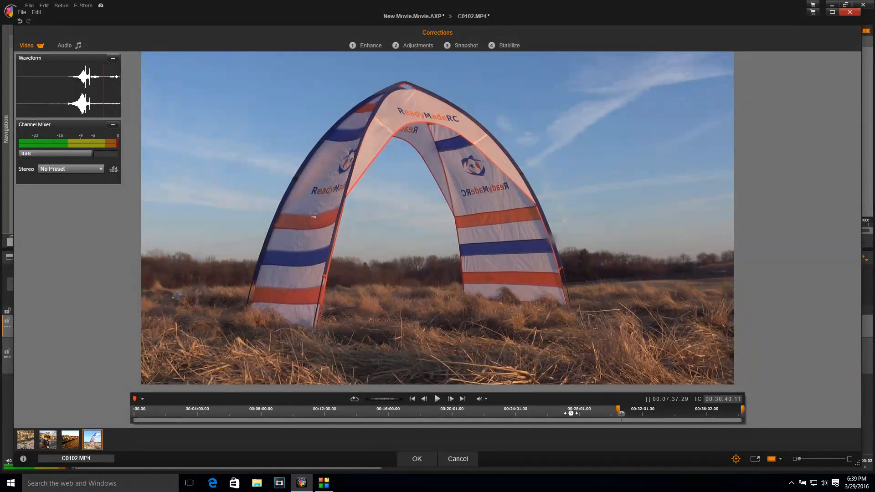
key(o)
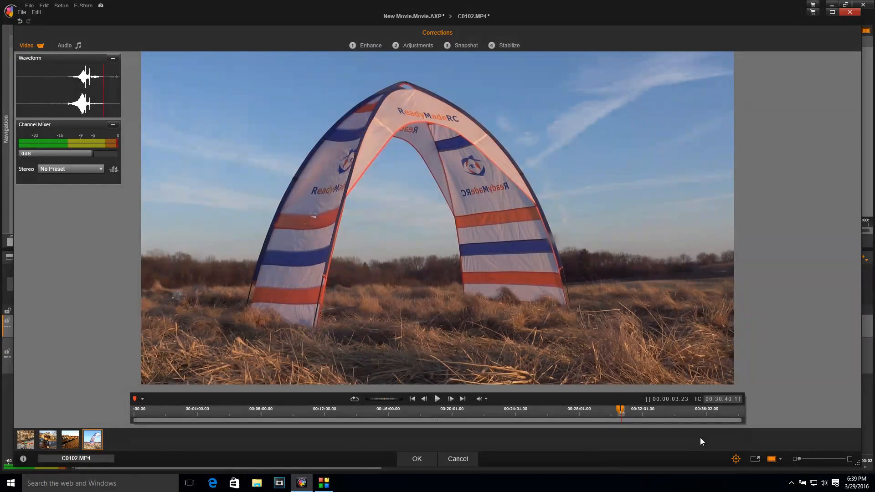
drag(740, 425, 627, 429)
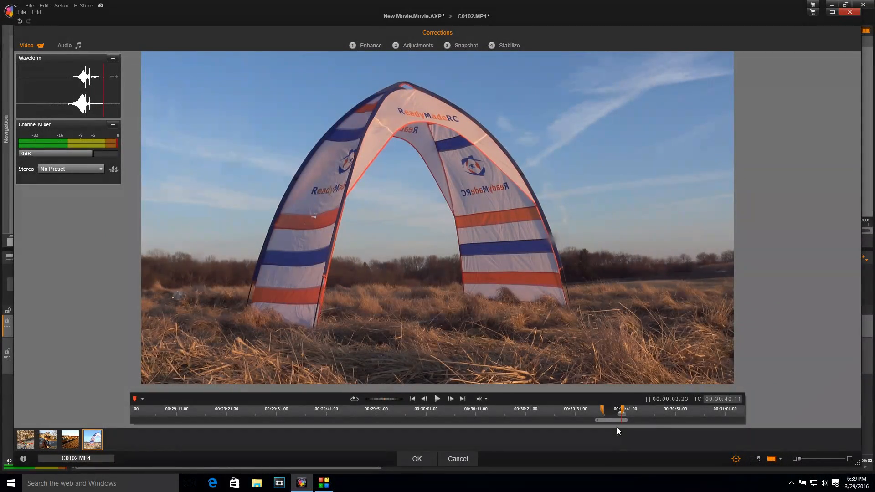
click(614, 413)
drag(613, 413, 758, 425)
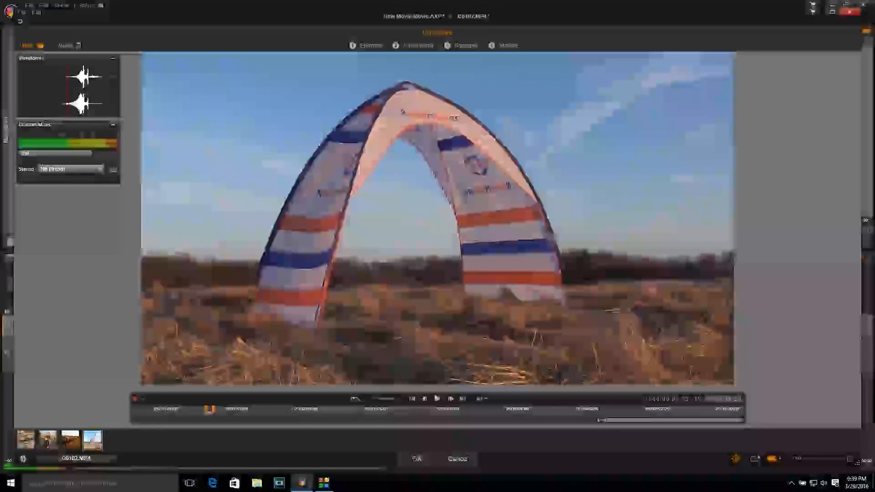
drag(603, 420, 135, 420)
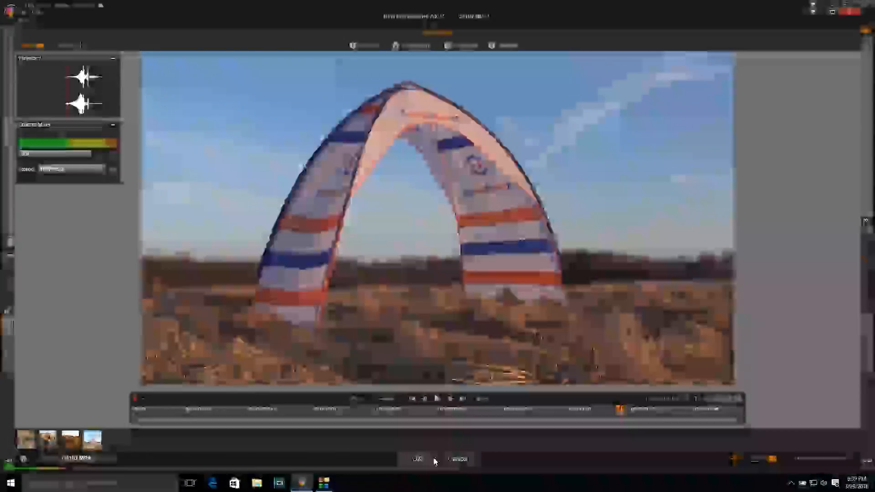
click(417, 458)
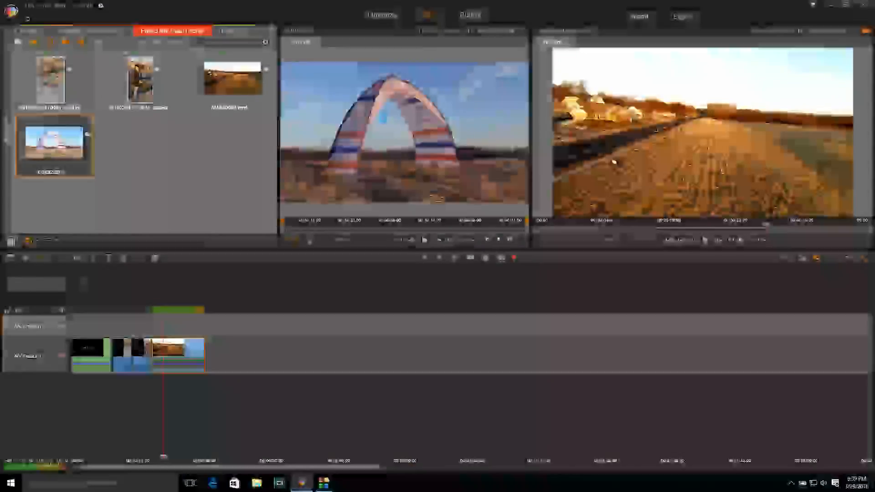
Place the trimmed C0102.MP4 directly after AMBA0060.mp4 on A/V Track (2) and play back the last two clips
drag(371, 111, 206, 382)
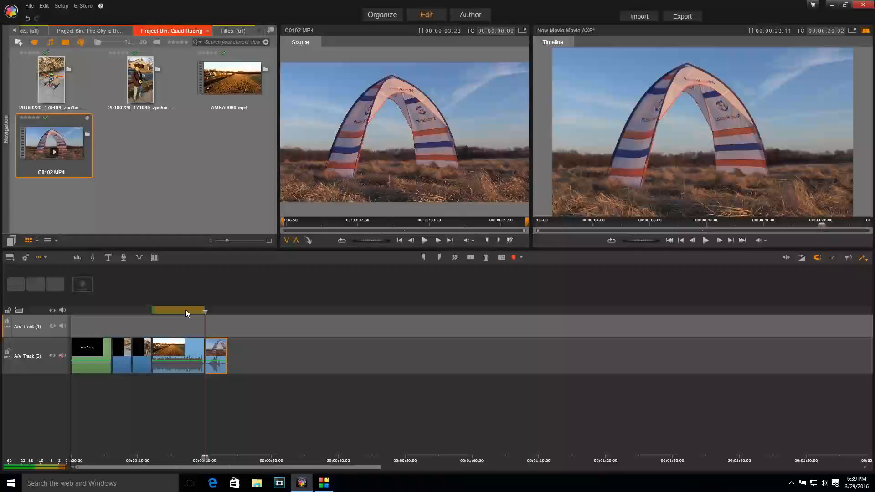
click(191, 311)
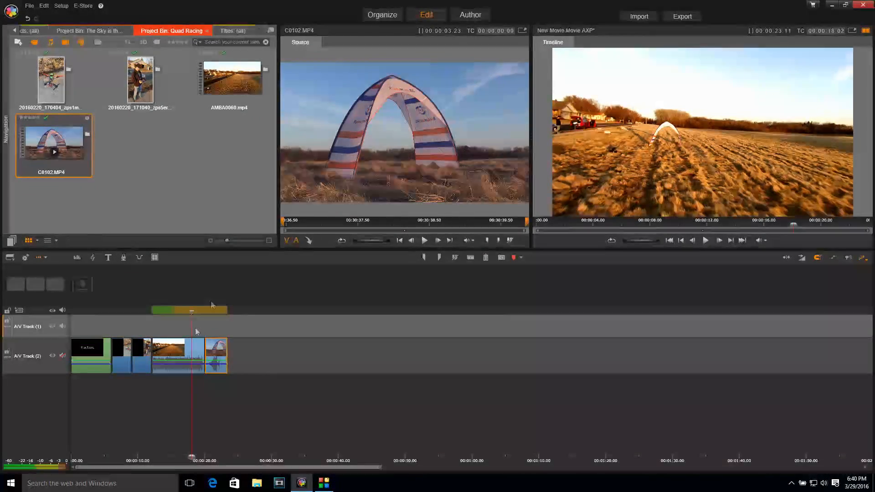
click(705, 239)
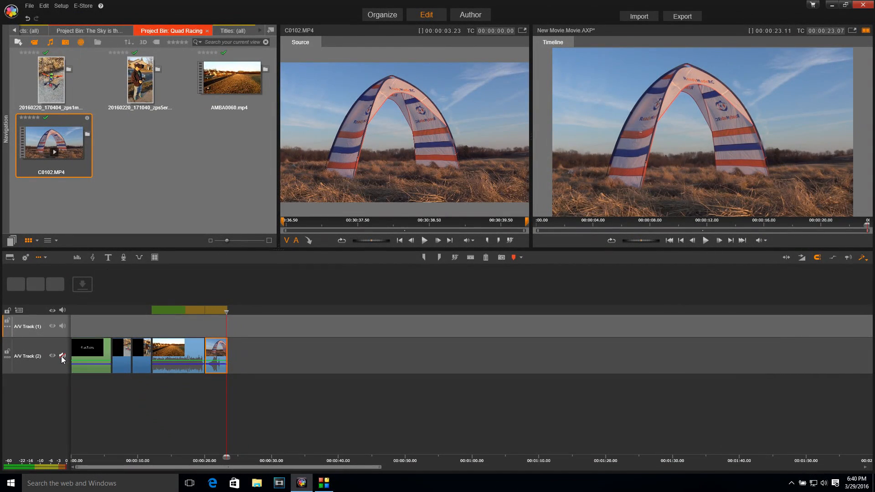
scroll(63, 360, up, 10)
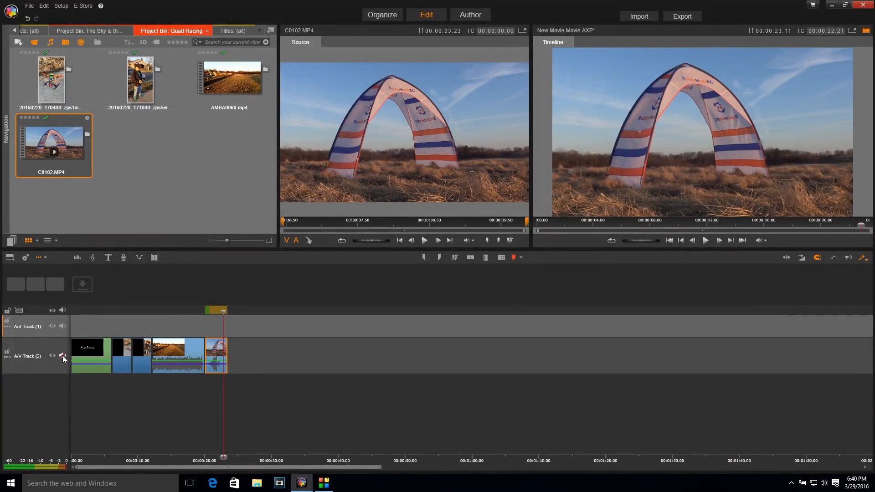
click(196, 311)
key(space)
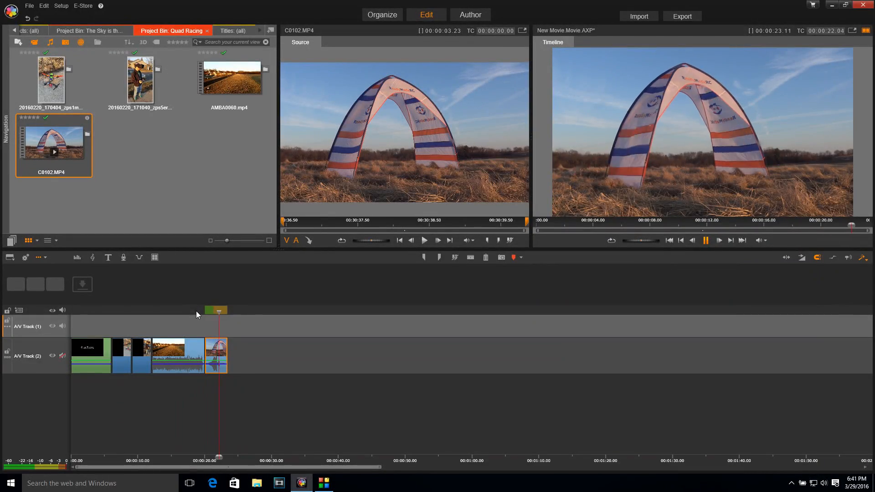
Copy the C0102.MP4 clip on A/V Track (2) and move the playhead to the end of the movie
click(212, 353)
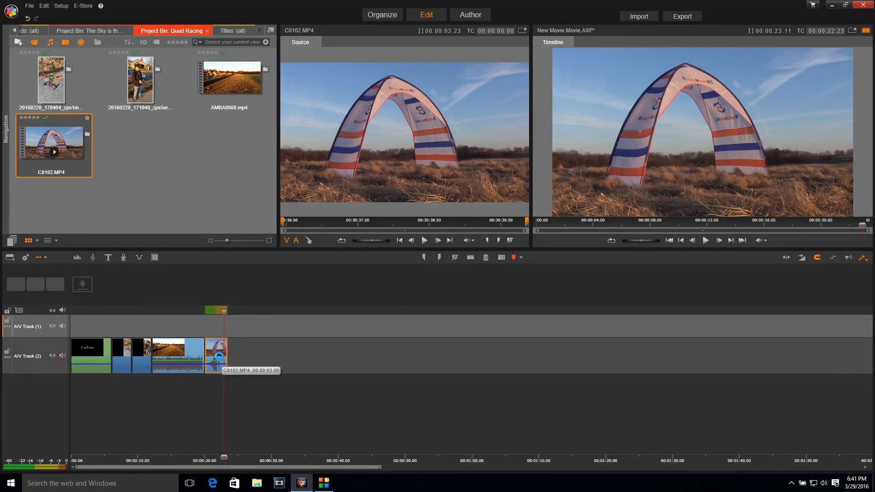
right_click(220, 358)
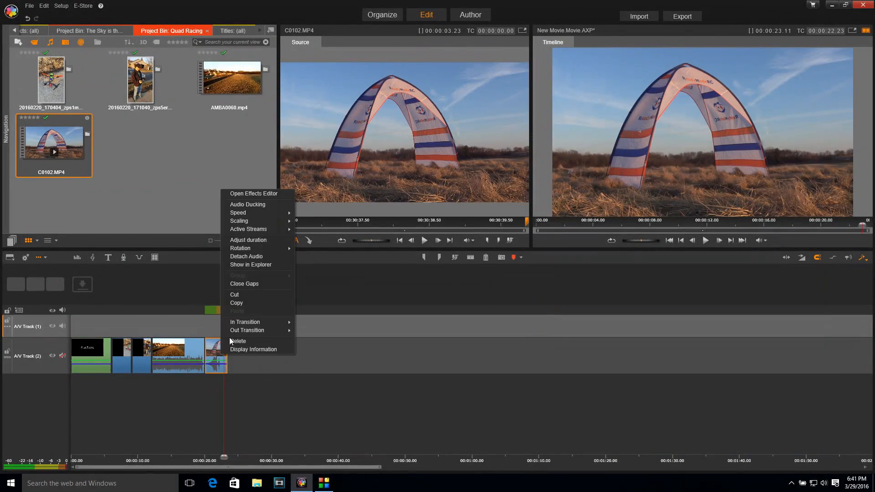
click(237, 302)
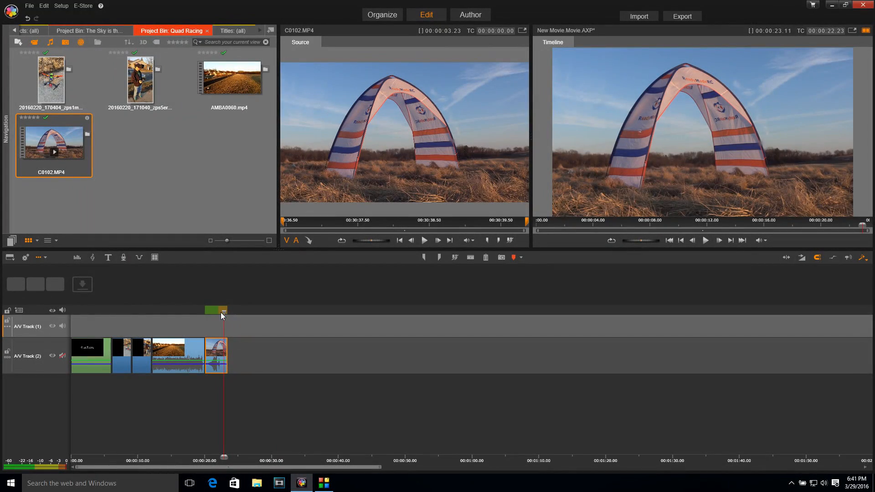
drag(223, 311, 223, 310)
key(End)
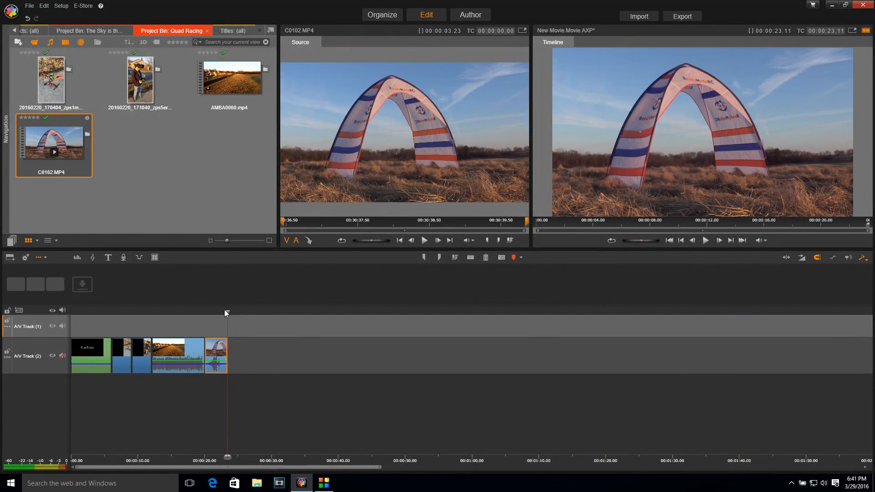
Jump the playhead back and forth between the clip boundaries on the timeline, finishing at the end of the last clip
key(Page_Up)
key(Page_Up)
key(Page_Up)
key(Page_Up)
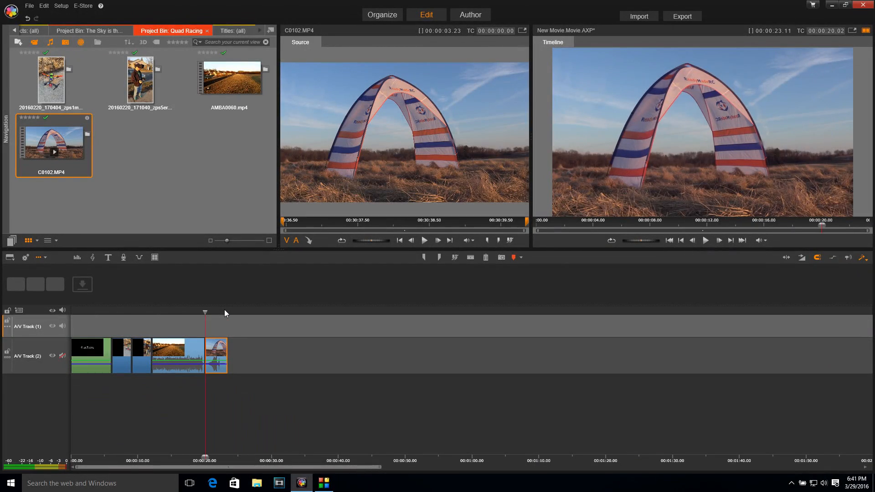
key(Page_Down)
key(Page_Down)
key(Page_Down)
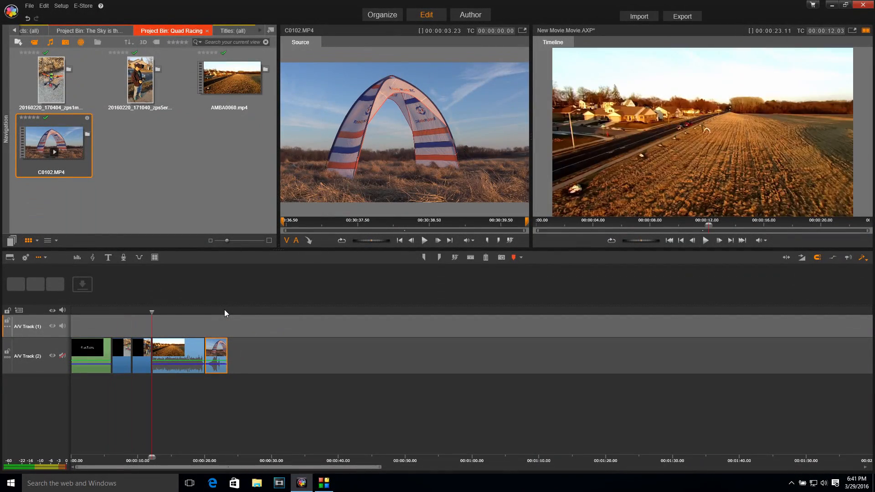
key(Page_Up)
key(Page_Up)
key(Page_Up)
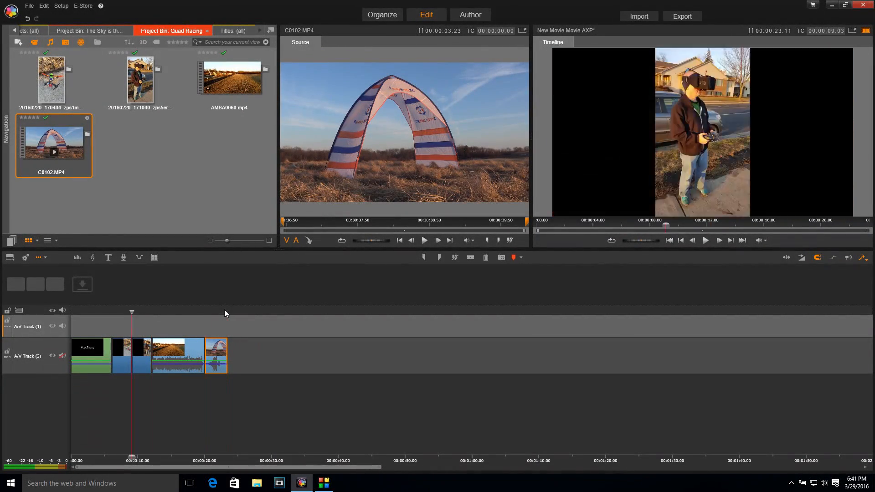
key(Page_Down)
key(Page_Down)
key(Page_Down)
key(Page_Down)
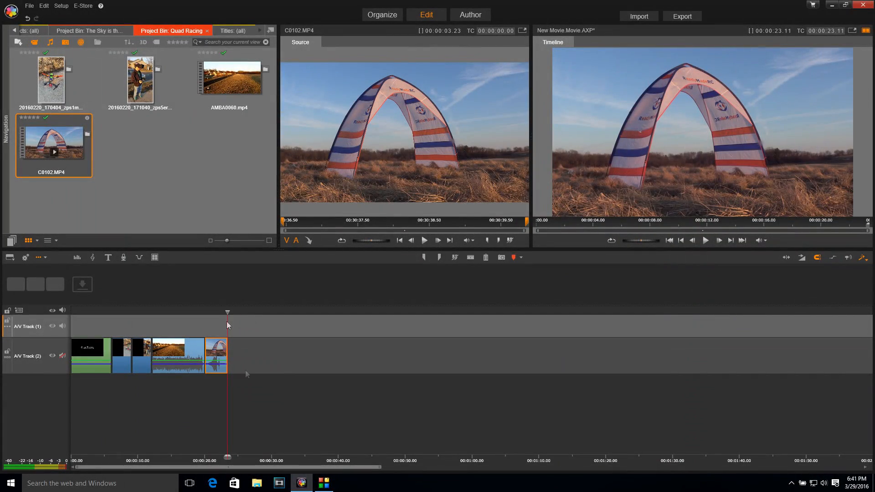
Paste the copied C0102.MP4 clip twice directly after the original on A/V Track (2) and play back the sequence
right_click(251, 354)
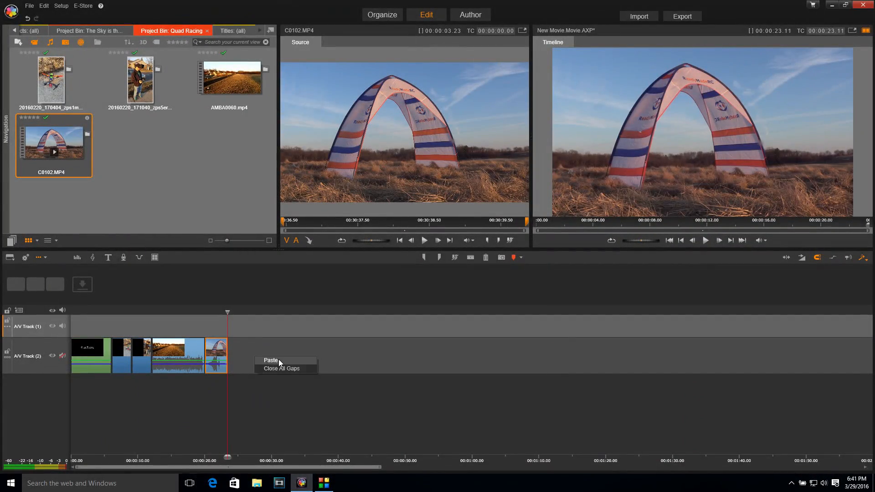
click(282, 360)
right_click(267, 352)
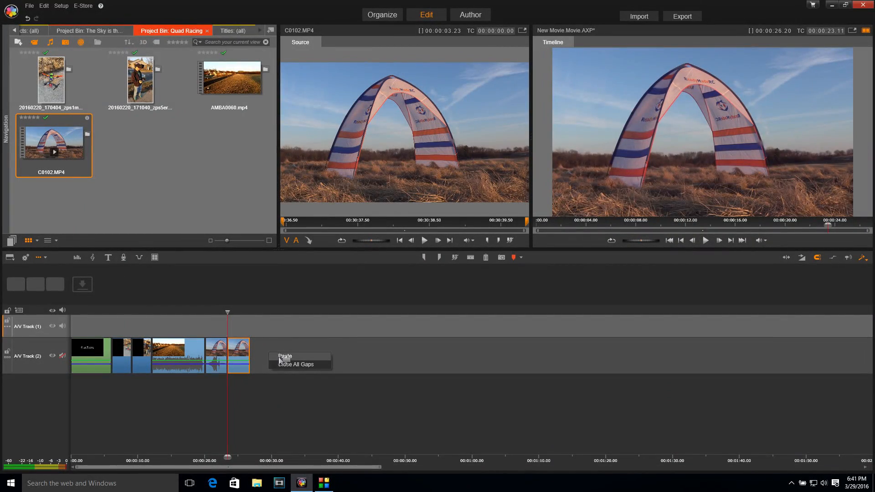
click(284, 356)
drag(227, 312, 195, 310)
key(space)
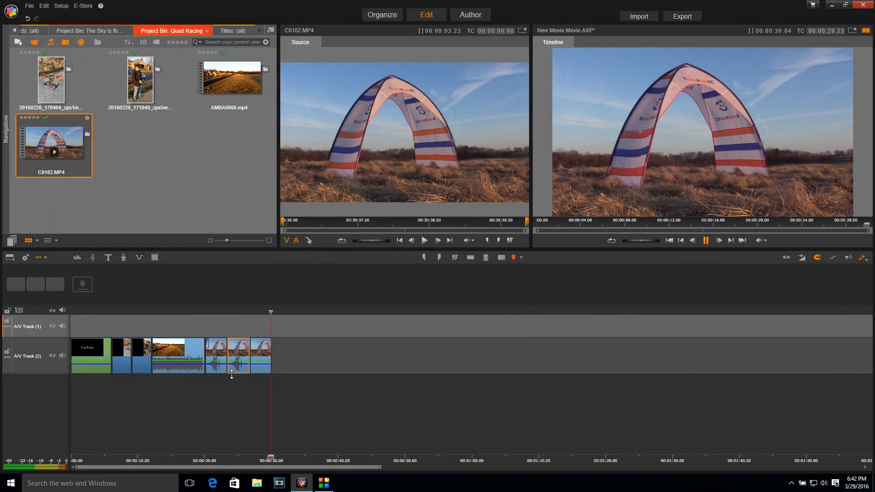
click(309, 356)
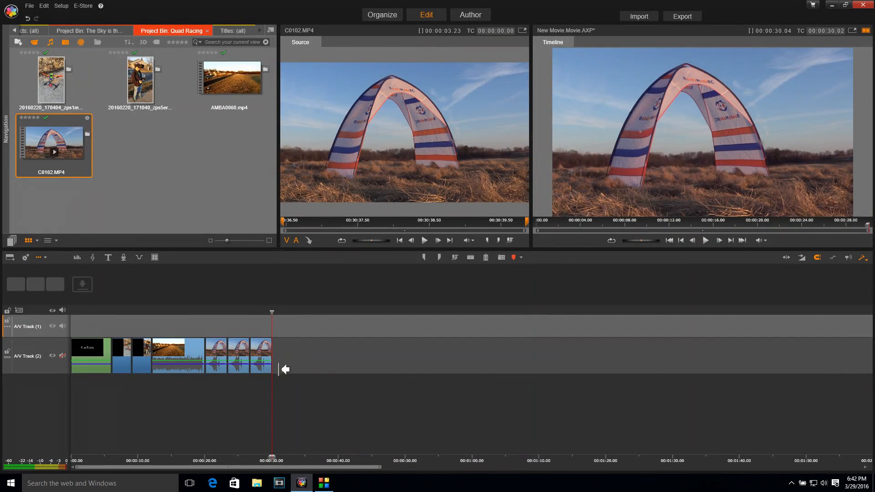
Shorten the ends of the three C0102.MP4 clips to about 2.5 seconds each, keeping them directly next to each other
click(225, 354)
drag(225, 355, 220, 355)
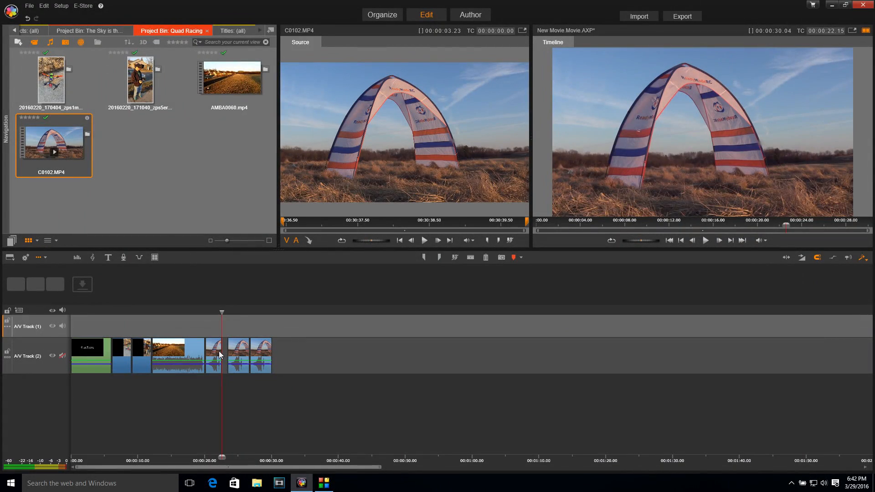
drag(242, 350, 237, 350)
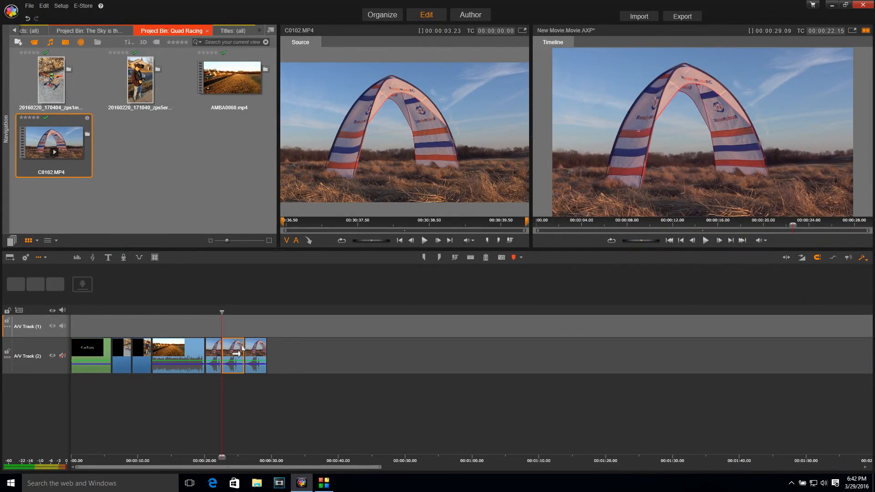
click(239, 355)
click(239, 354)
drag(263, 352, 254, 350)
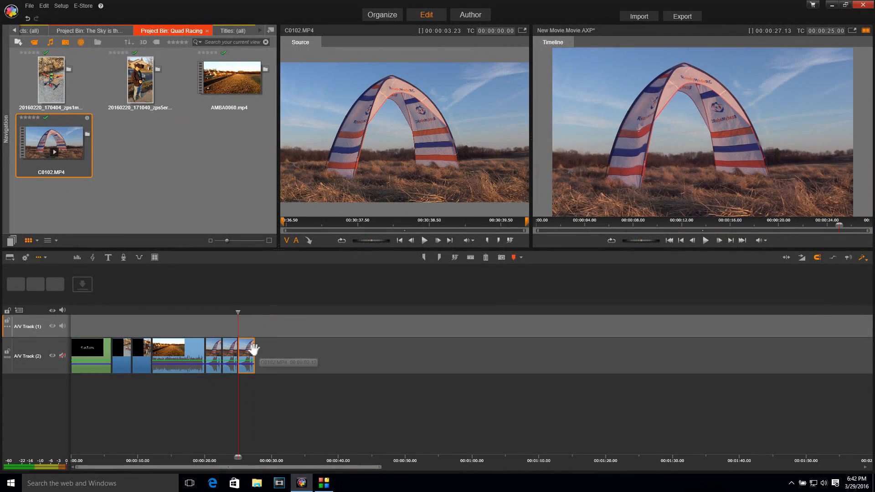
Play back the timeline from shortly before the first C0102.MP4 clip through the three shortened clips
click(199, 318)
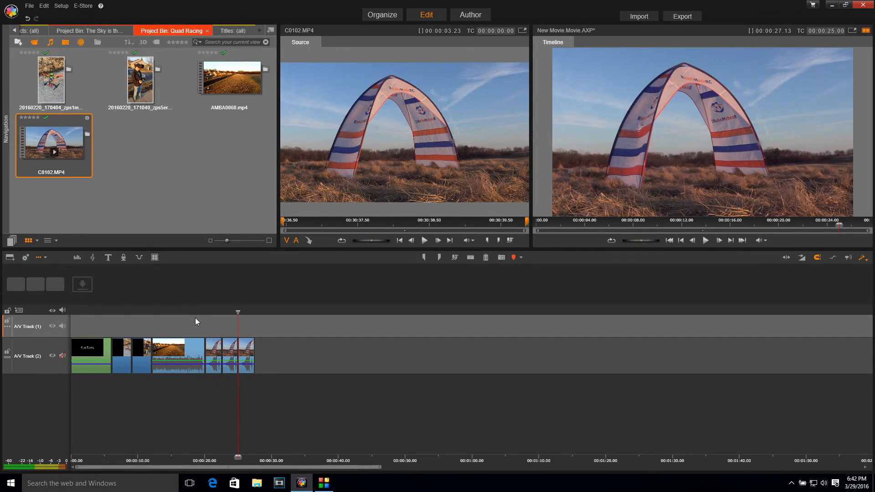
click(193, 312)
key(space)
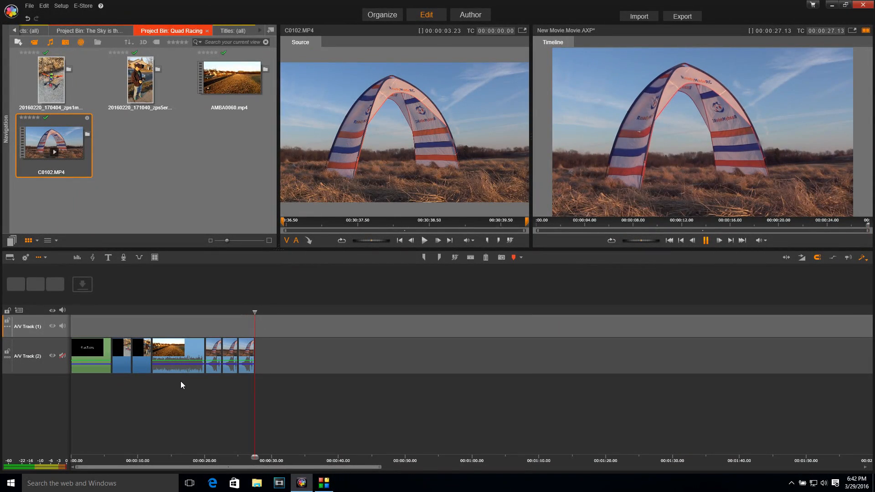
Open AMBA0060.mp4 from the project bin for corrections and move its Clip Out point to the end of the video at 00:03:13.45
click(215, 156)
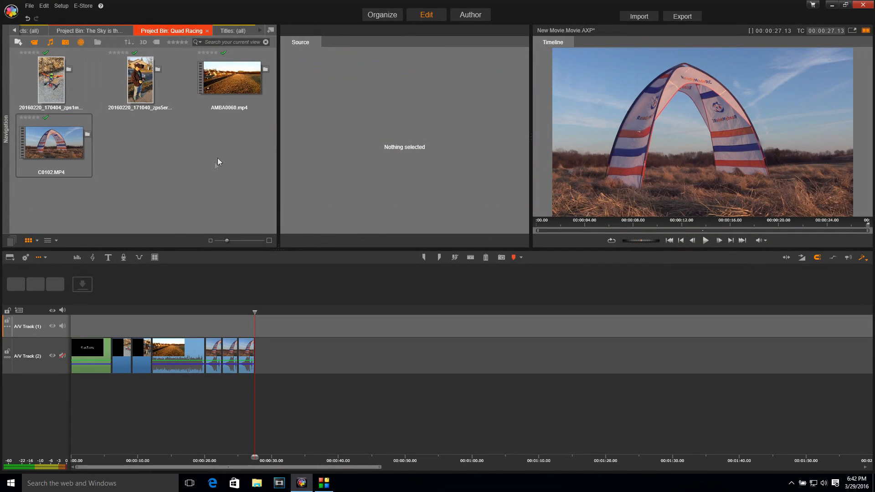
click(236, 76)
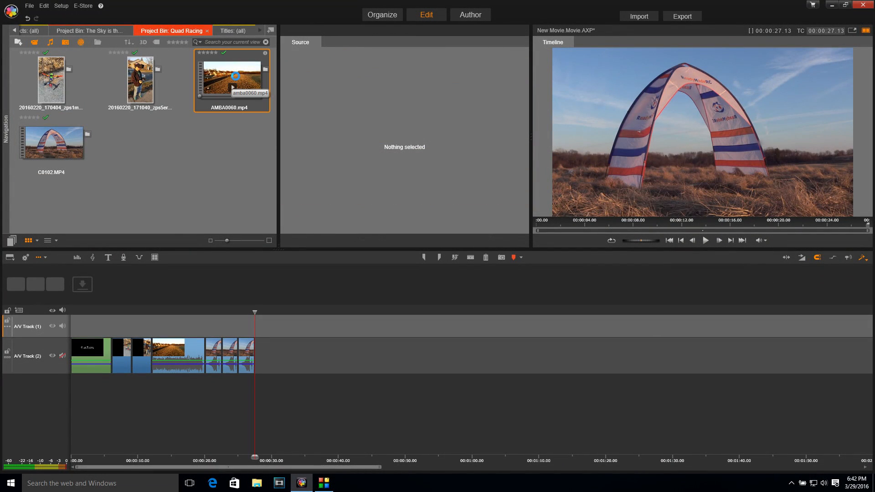
double_click(236, 76)
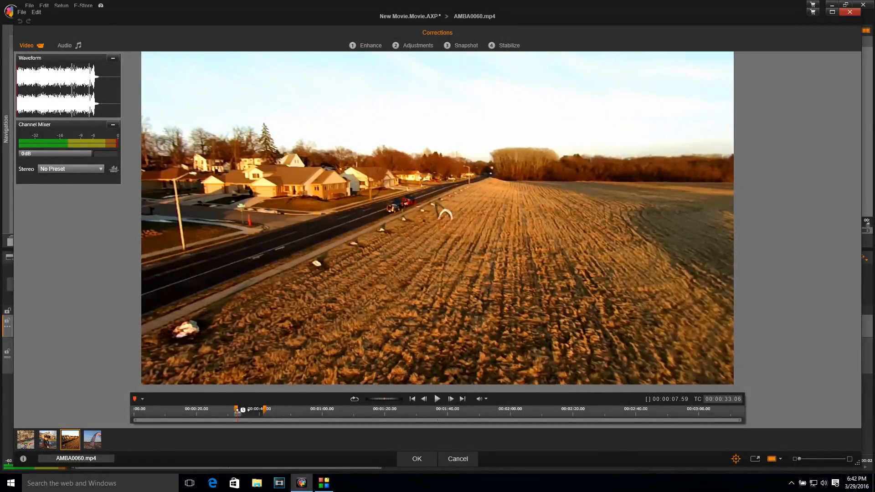
drag(267, 412, 765, 408)
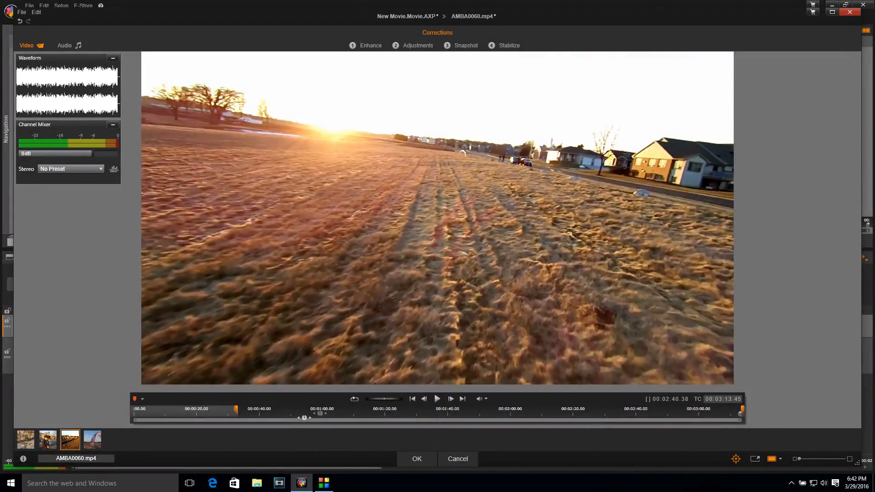
Set the Clip In point of AMBA0060.mp4 at 00:02:45.54, preview the footage from there, and move the In point on to 00:02:49.53
drag(326, 415, 339, 415)
click(365, 415)
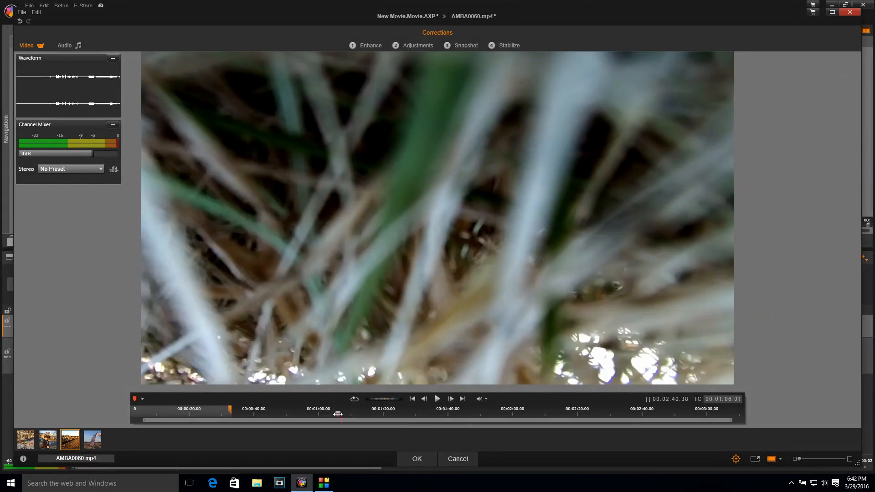
drag(387, 416, 661, 415)
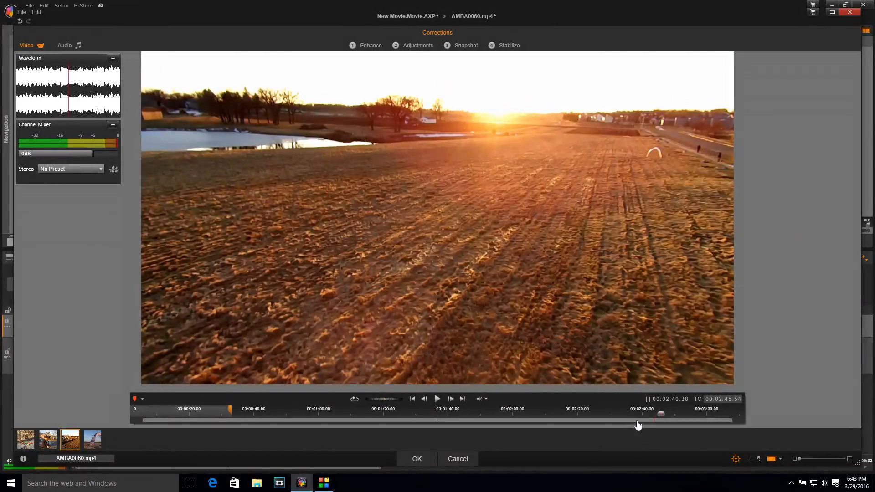
key(i)
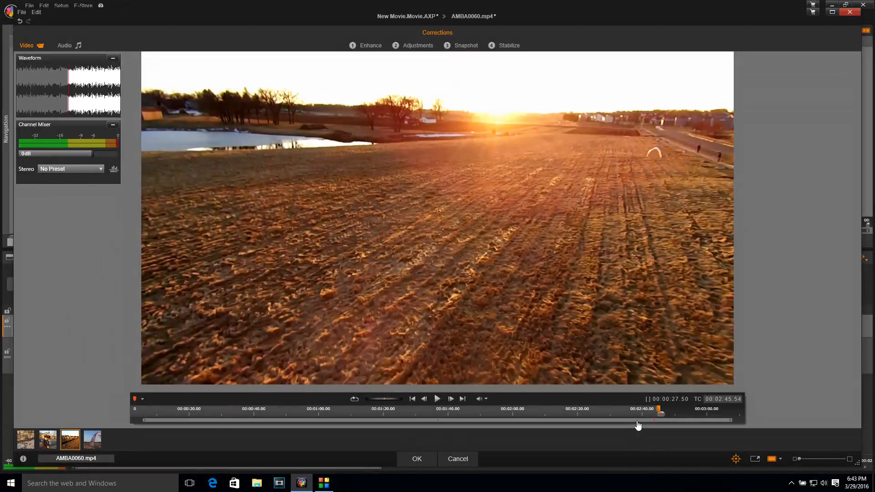
click(436, 399)
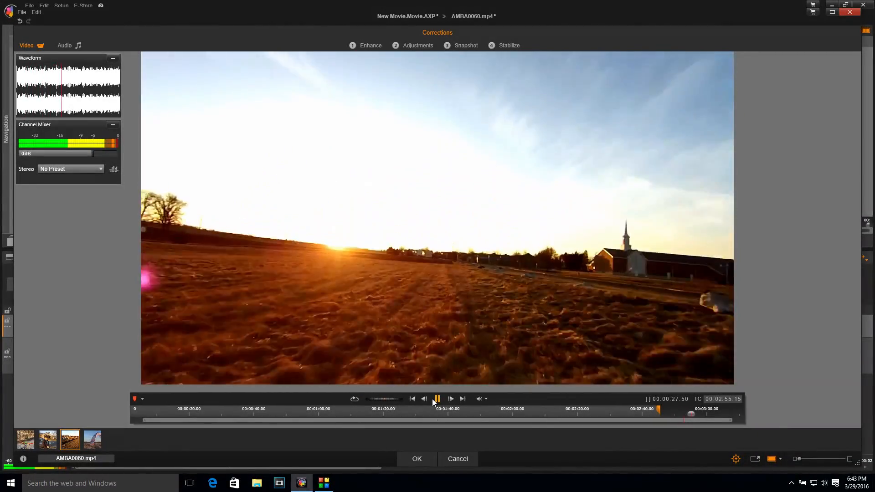
click(436, 399)
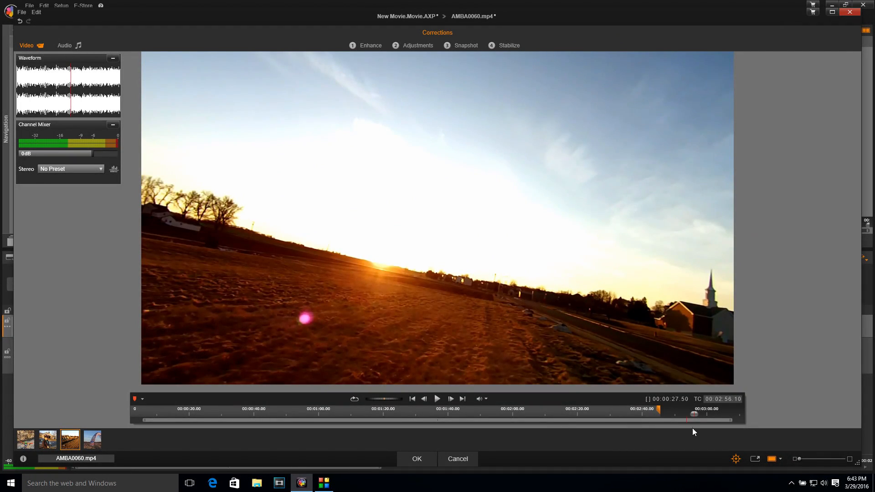
drag(694, 416, 661, 419)
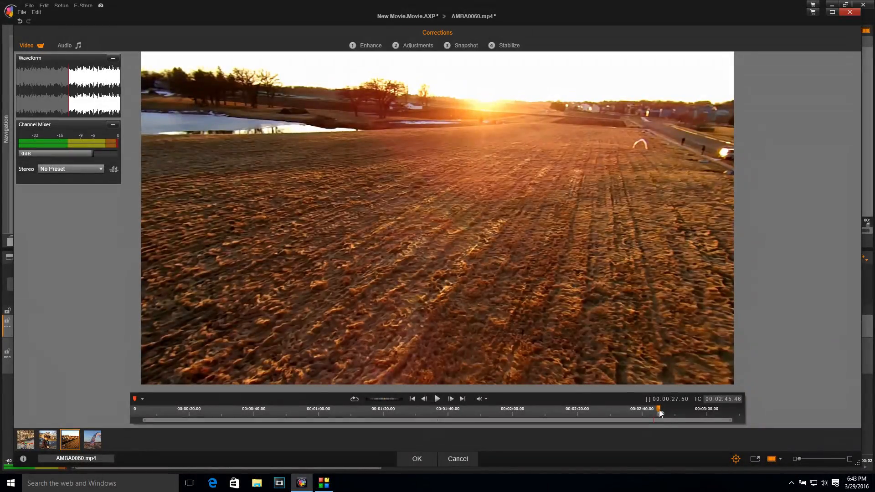
drag(661, 413, 674, 407)
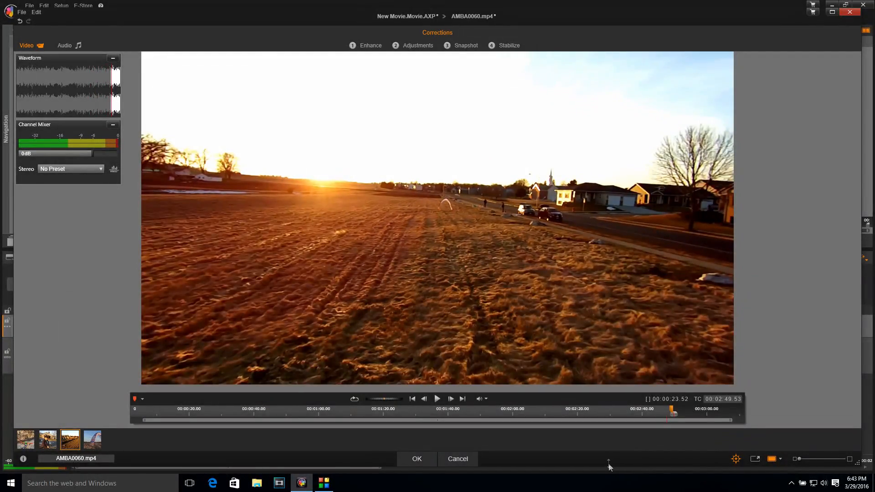
Play the footage from the new In point, set the Clip Out point of AMBA0060.mp4 at 00:02:56.57, and accept the trim
click(436, 398)
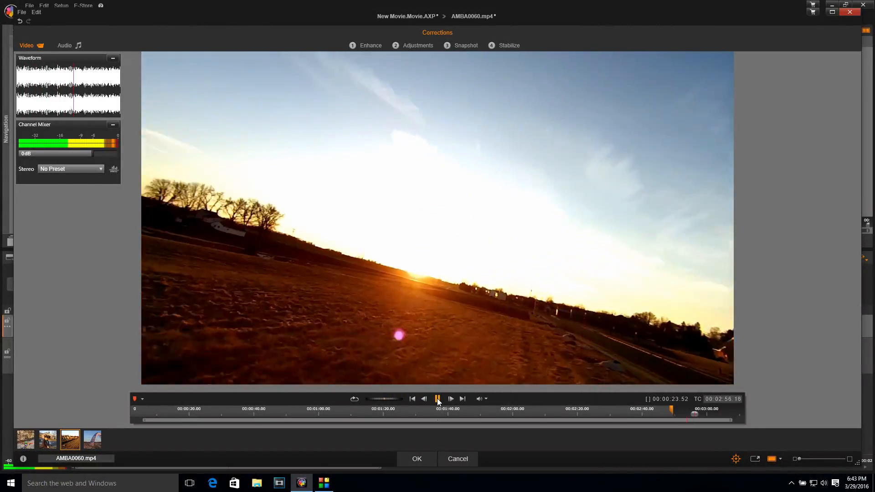
click(438, 399)
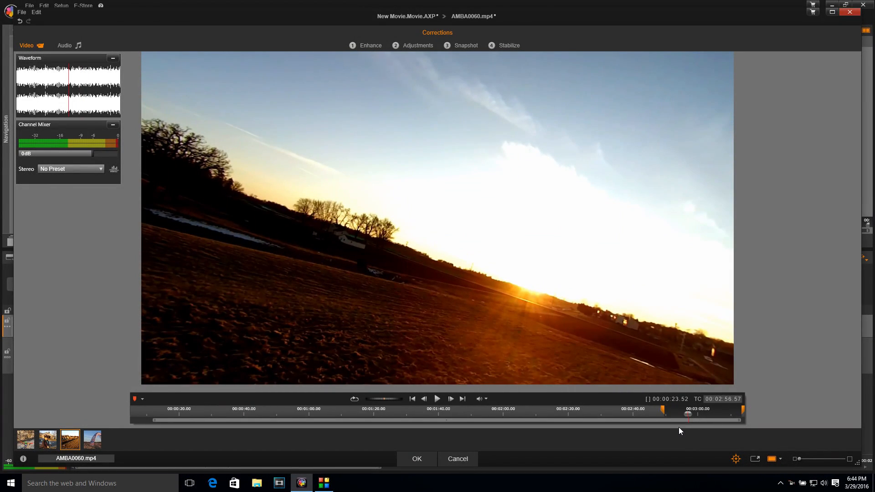
key(o)
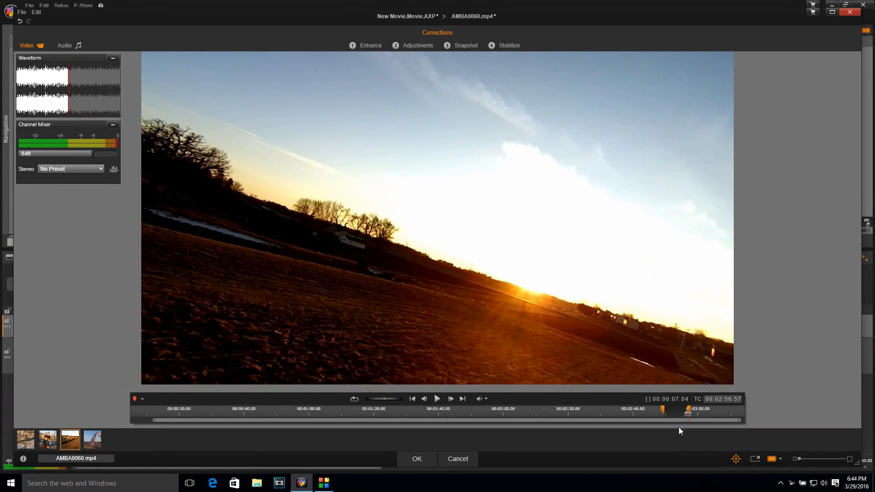
click(417, 459)
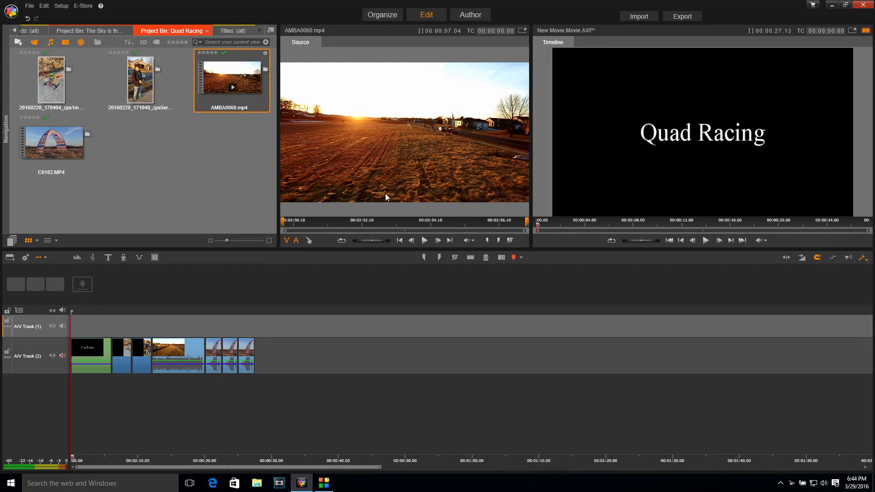
Place the retrimmed AMBA0060.mp4 directly after the last C0102.MP4 clip on A/V Track (2) and shorten its end to a duration of 00:00:06.04
drag(381, 128, 245, 311)
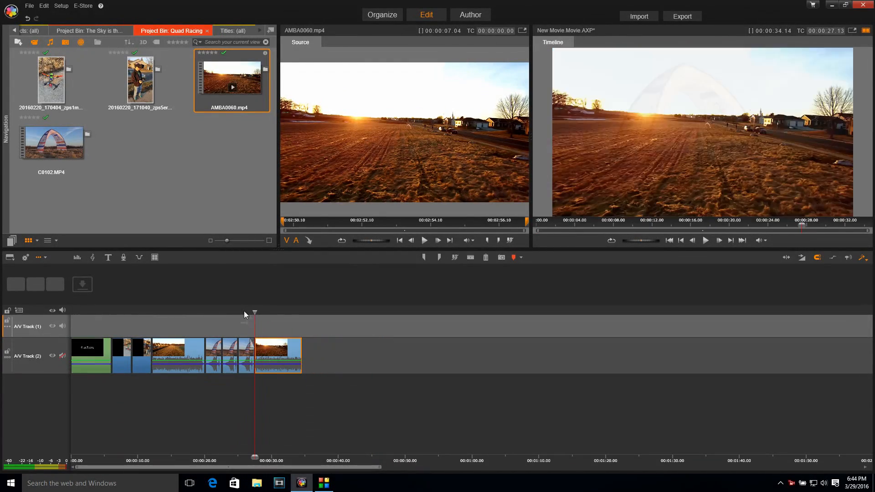
key(space)
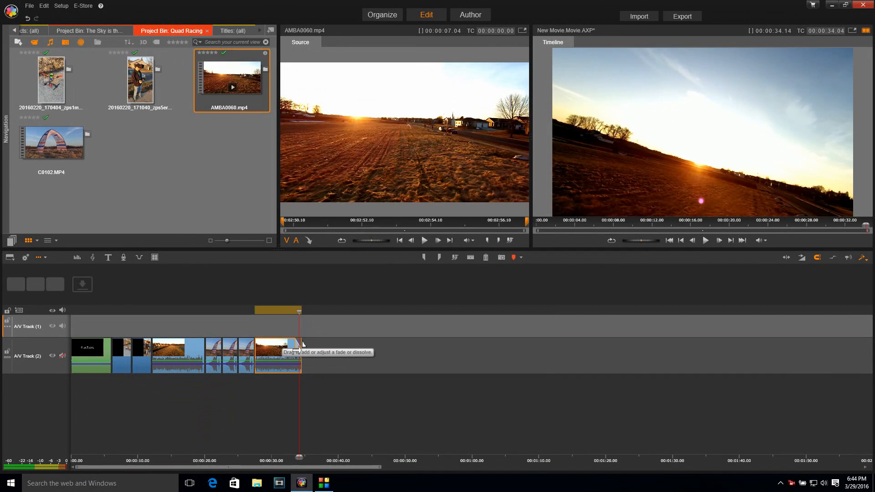
drag(299, 370, 295, 372)
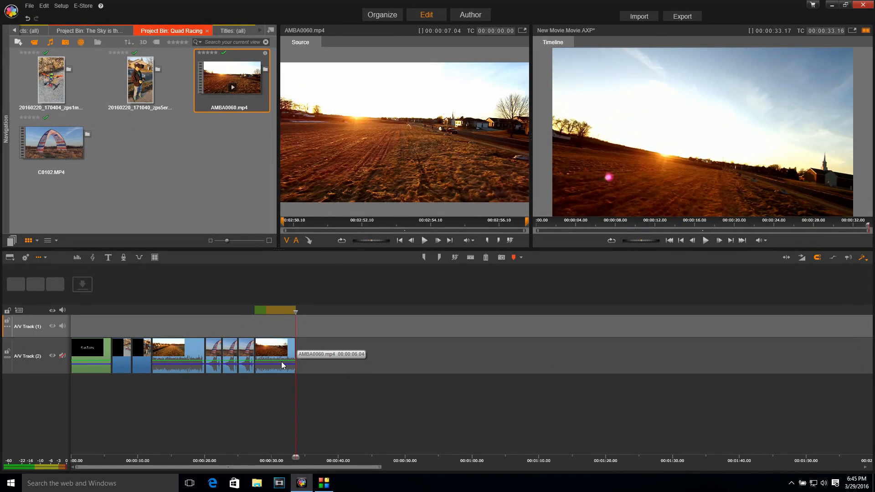
Open C0102.MP4 from the project bin for corrections and move its Clip Out point to the end of the video at 00:38:14.17
click(62, 138)
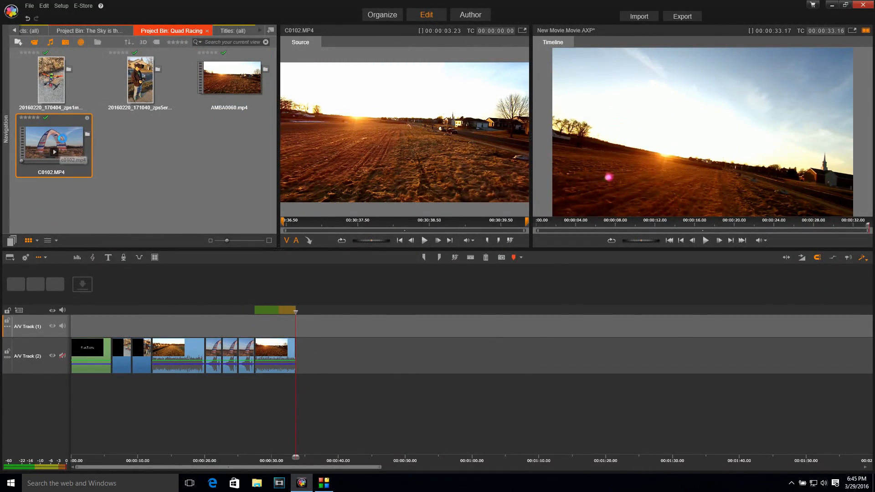
double_click(63, 138)
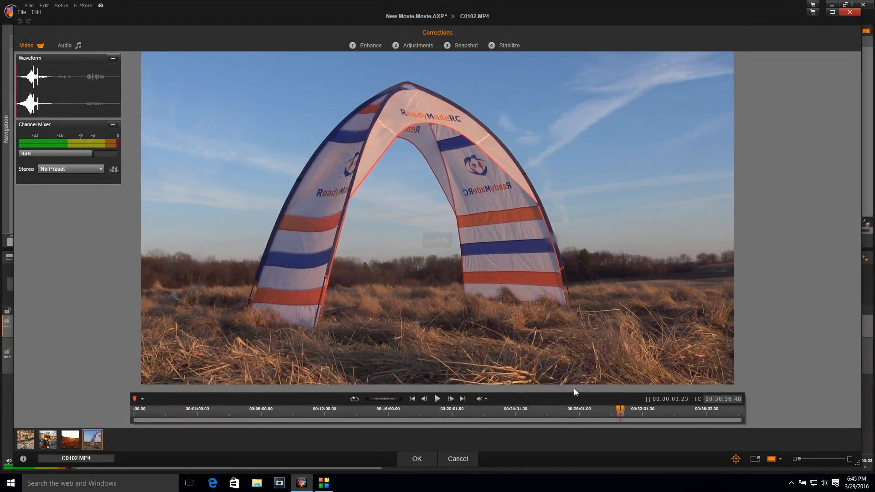
drag(620, 410, 750, 417)
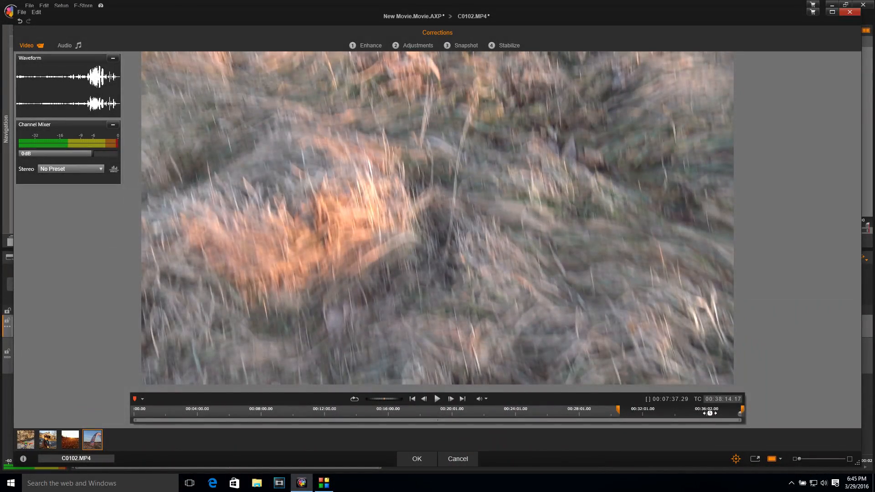
Find the next passage of C0102.MP4 near 00:36 and set its Clip In point at 00:36:27.40
click(709, 412)
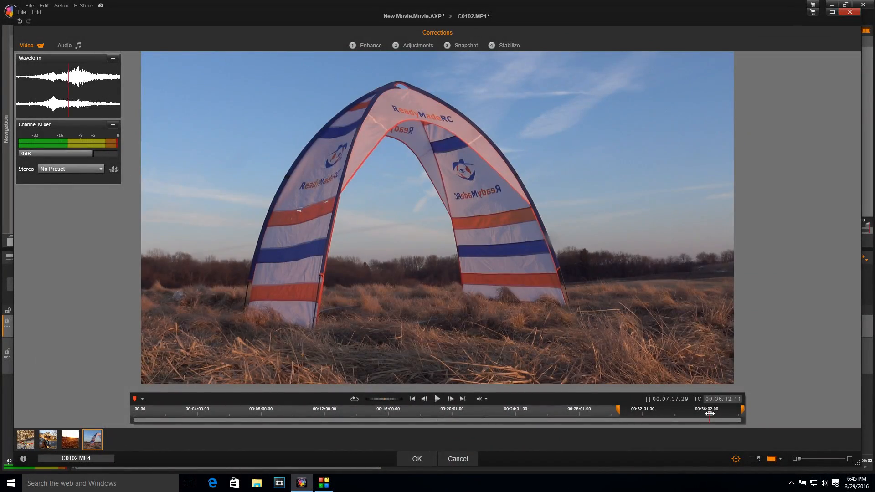
click(712, 413)
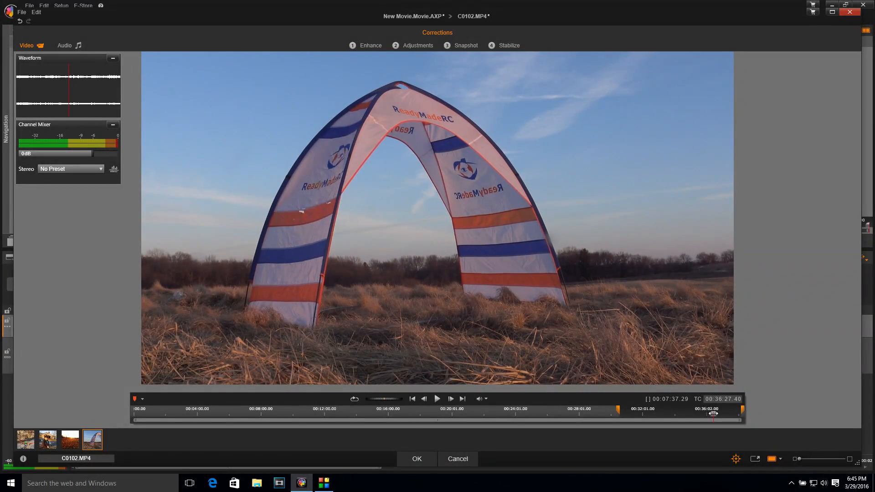
click(714, 413)
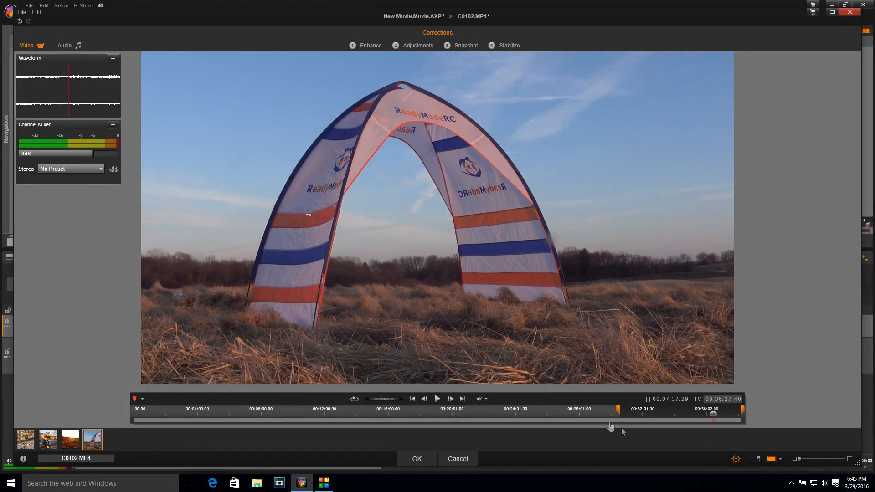
key(i)
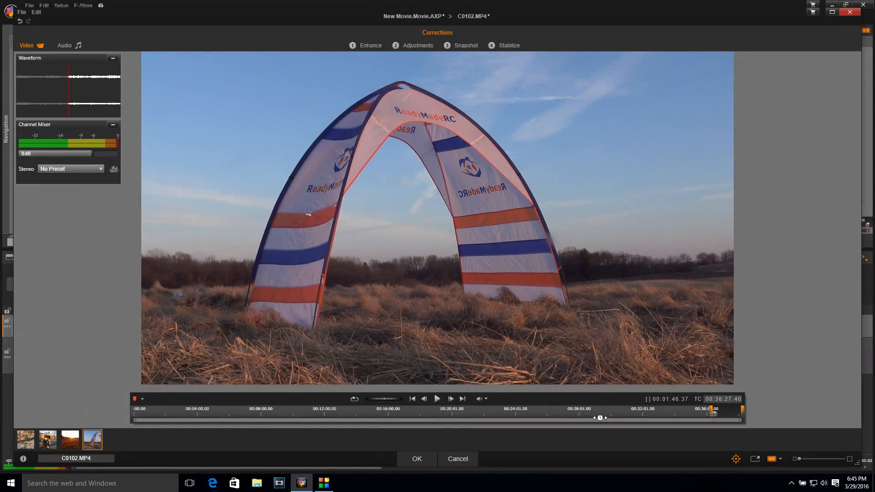
Play C0102.MP4 from the new In point and set the Clip Out point at 00:36:37.12
click(436, 398)
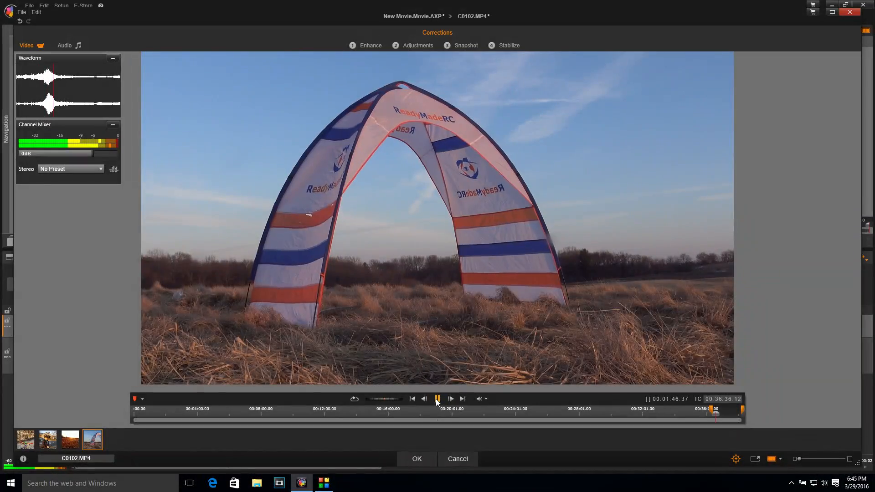
click(436, 399)
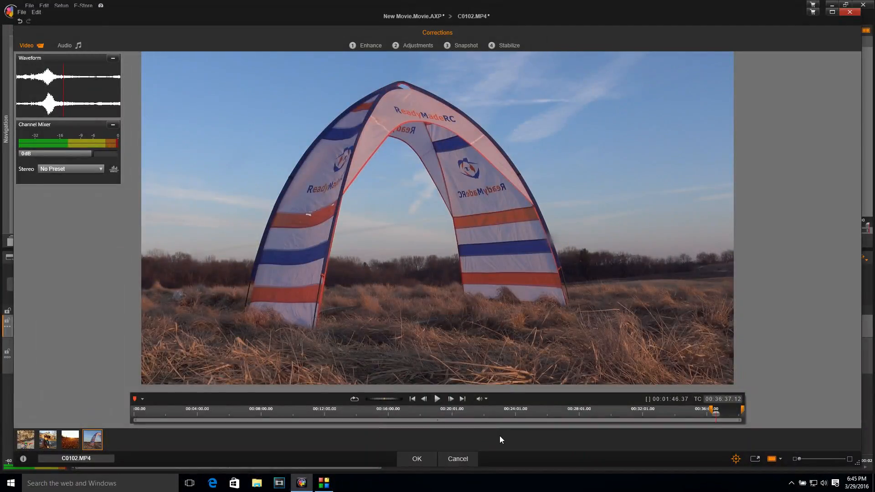
key(o)
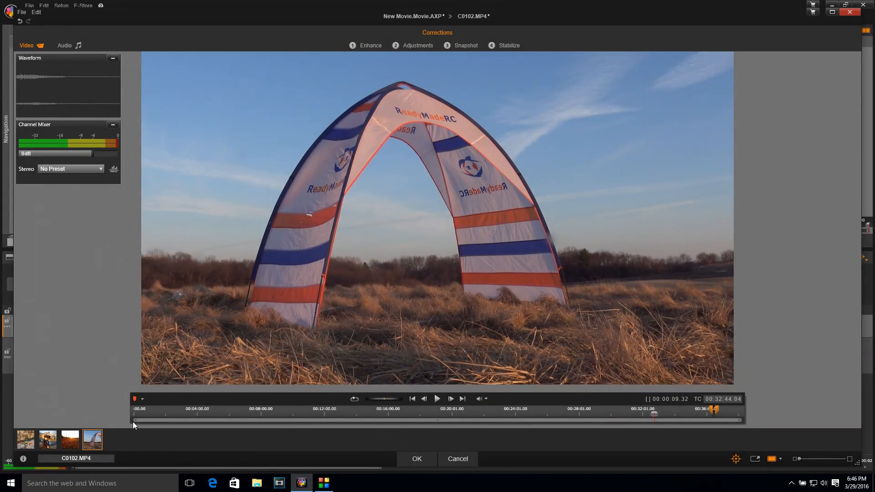
Move the Clip In point of C0102.MP4 forward to 00:36:34.13, just as the quad enters the frame
drag(135, 420, 573, 427)
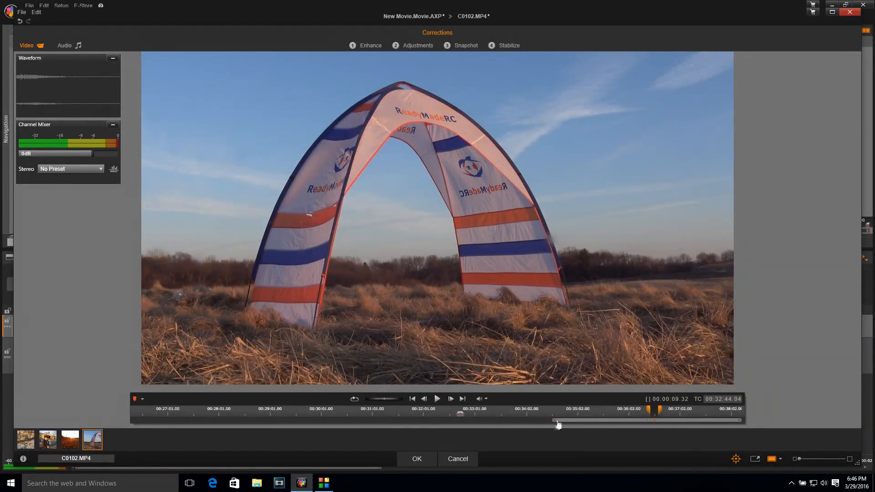
drag(558, 425, 576, 413)
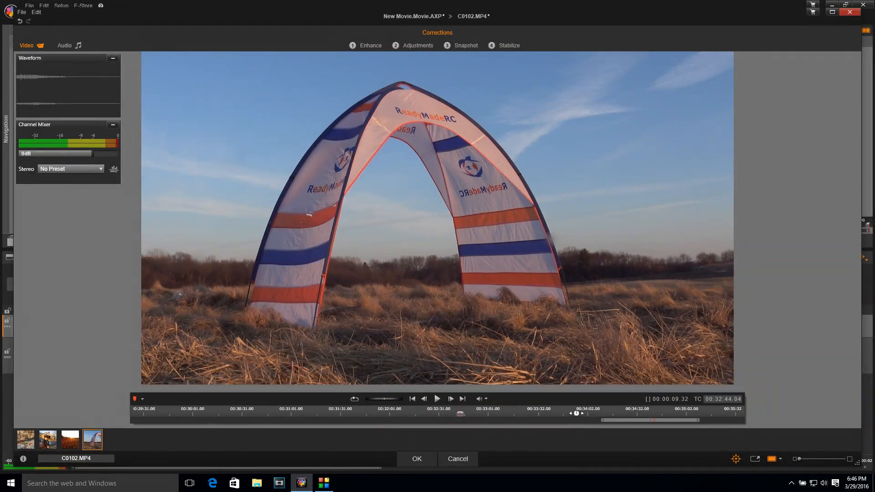
drag(640, 423, 680, 426)
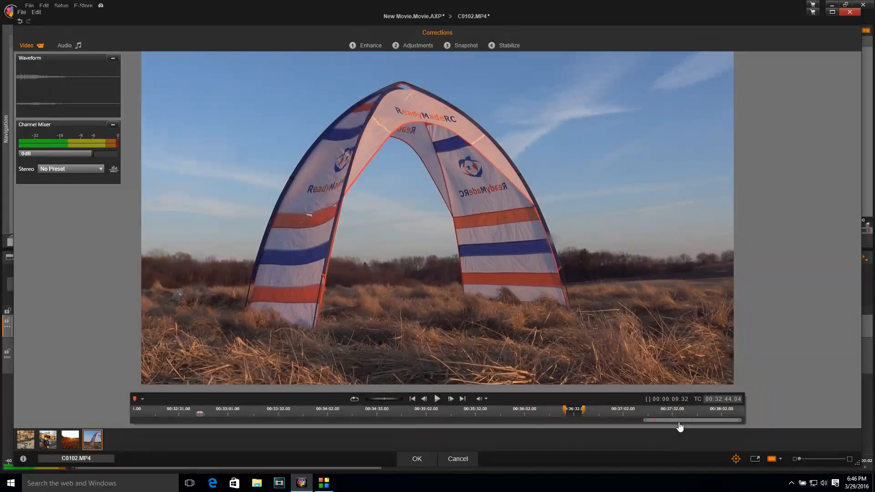
click(567, 417)
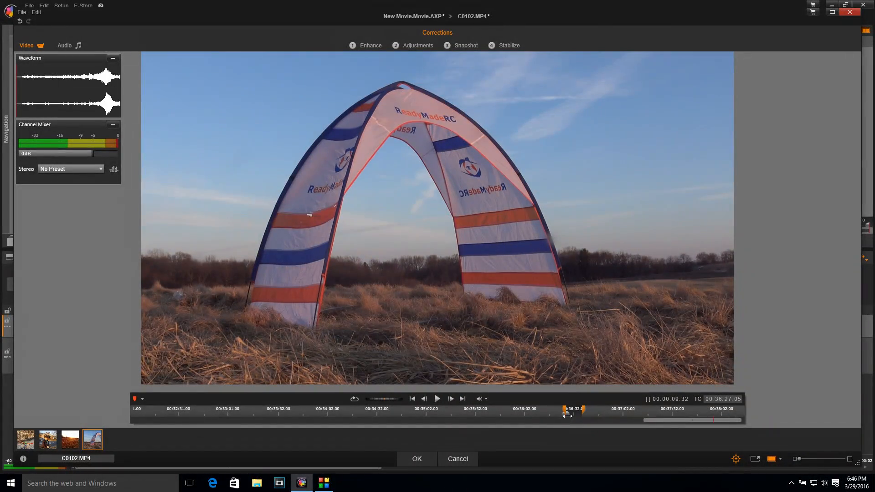
drag(567, 413, 578, 410)
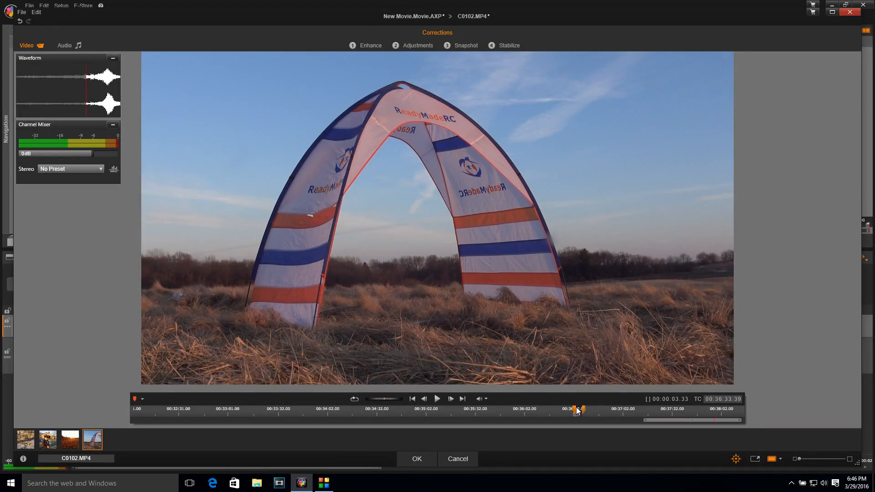
drag(577, 410, 578, 409)
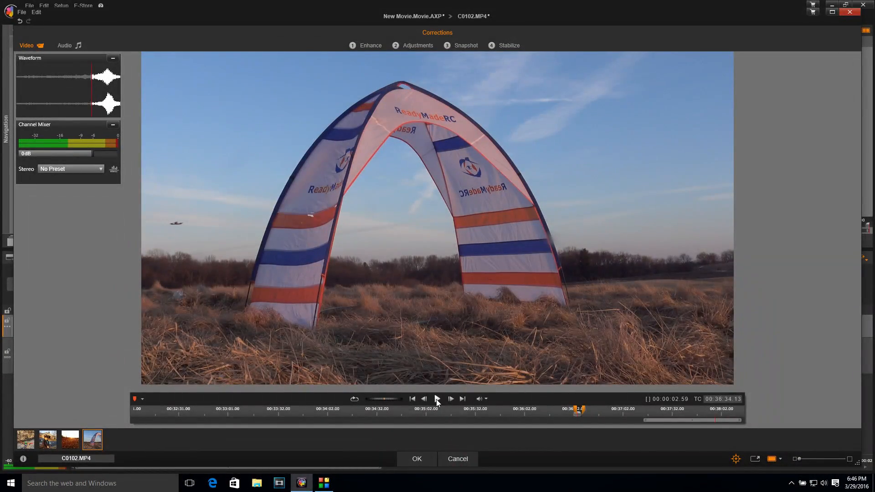
Preview the shortened C0102.MP4 selection from its In point to its Out point and accept the trim
click(437, 399)
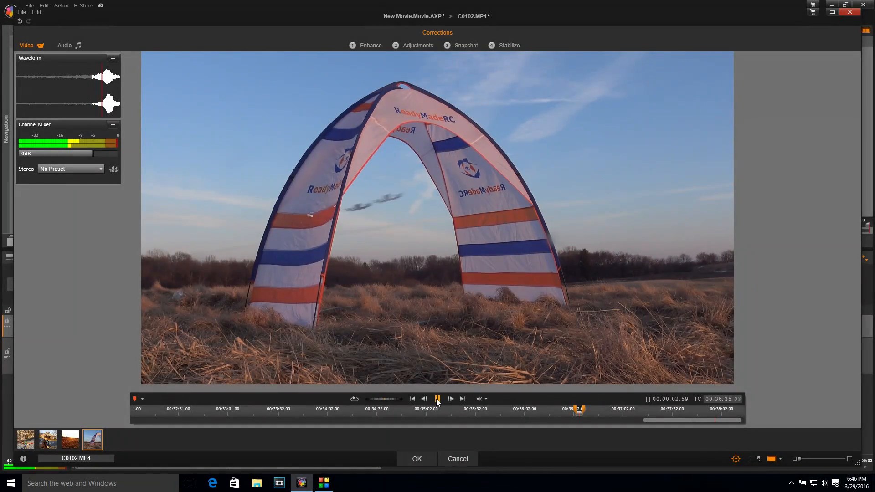
click(437, 399)
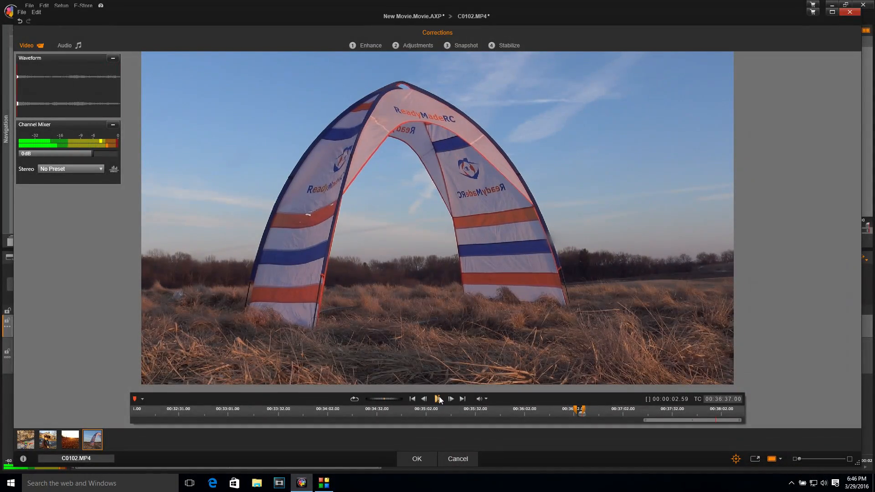
click(420, 459)
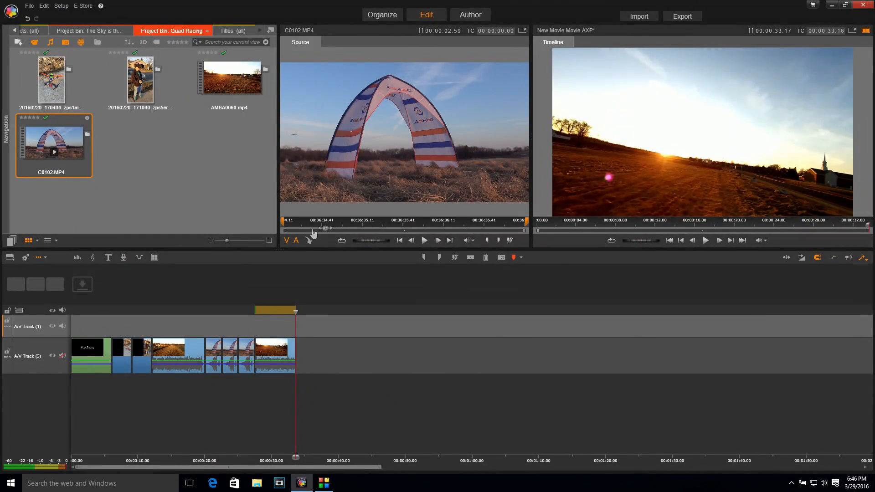
Place the retrimmed C0102.MP4 directly after the last AMBA0060.mp4 clip on A/V Track (2) and paste a copy right behind it
mouse_move(301, 226)
mouse_down()
mouse_move(521, 230)
mouse_move(307, 229)
mouse_up()
drag(356, 137, 308, 354)
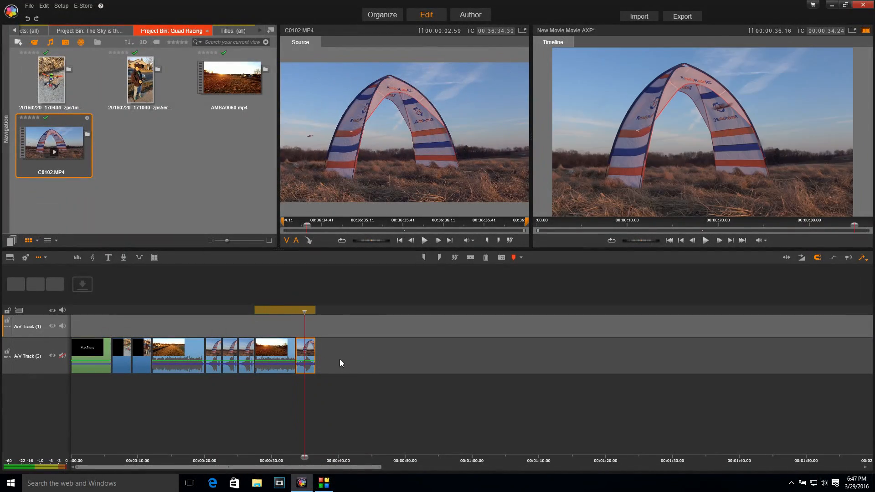
right_click(305, 351)
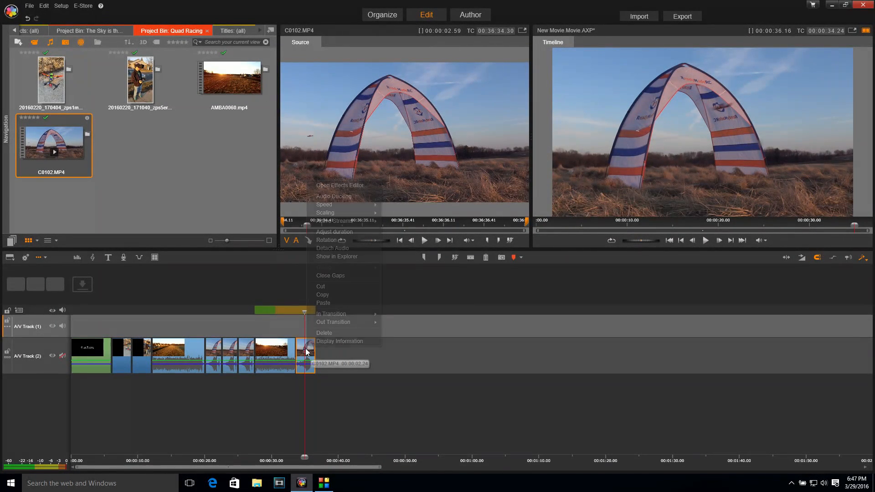
click(333, 297)
key(End)
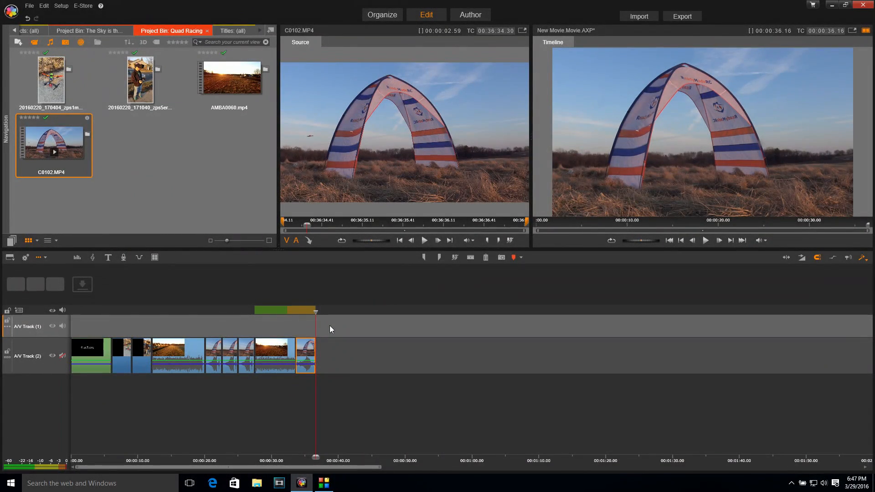
right_click(340, 351)
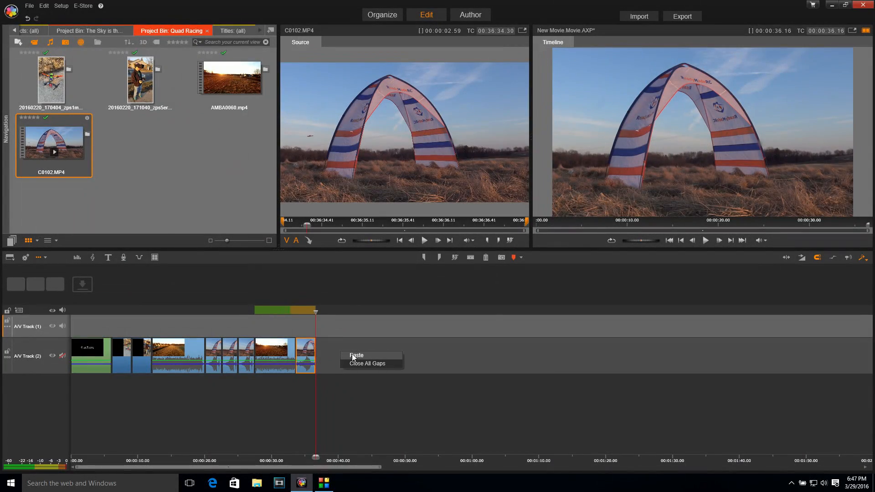
click(352, 355)
Preview the timeline from the last AMBA0060.mp4 clip through the two new C0102.MP4 clips, ending with the playhead at the movie's end
click(286, 307)
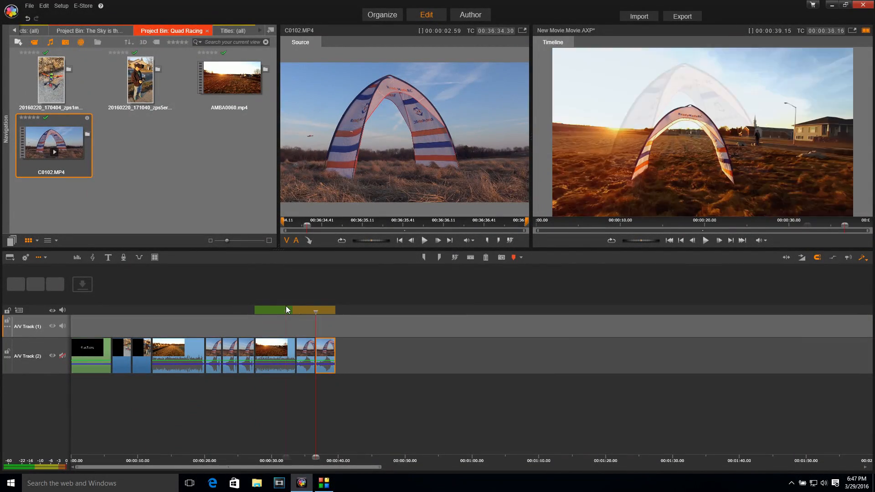
key(space)
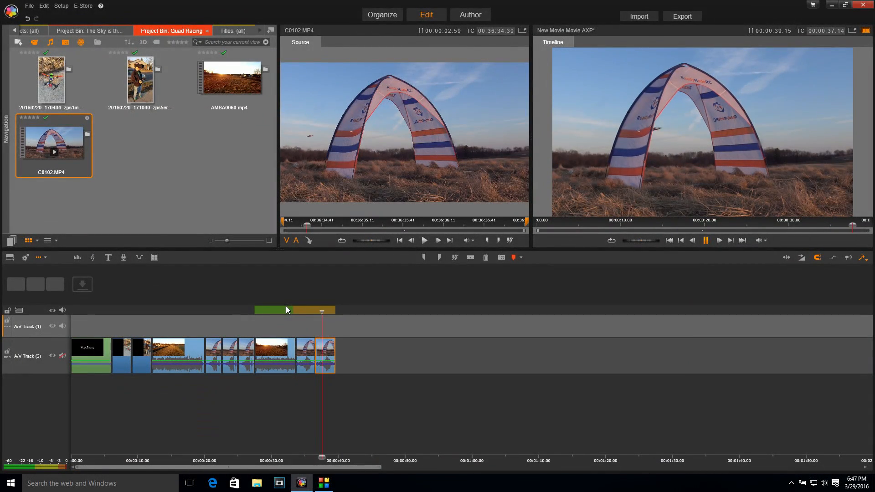
key(space)
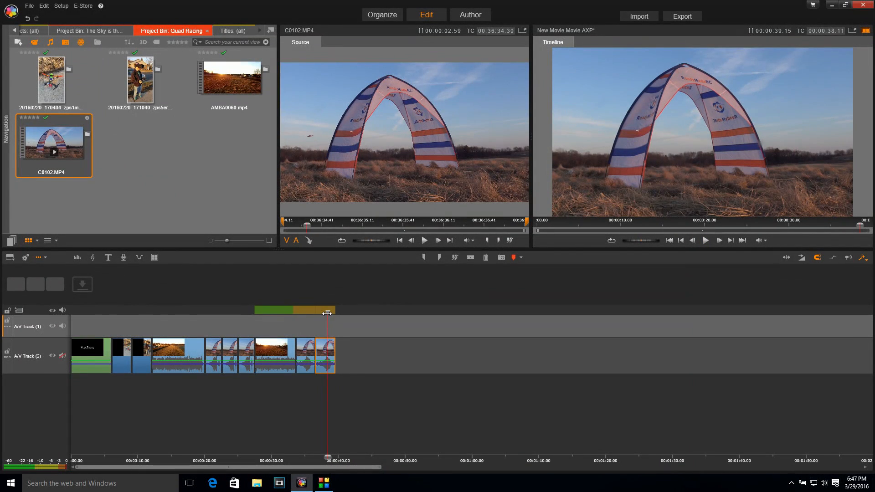
drag(331, 313, 335, 314)
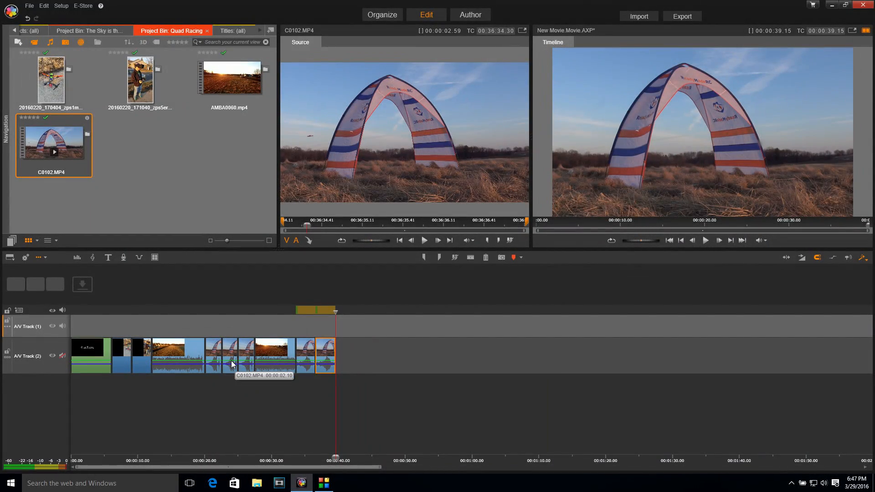
Create a title from the BlankTitle template in the Titles library with the text "The End" and accept it
click(9, 129)
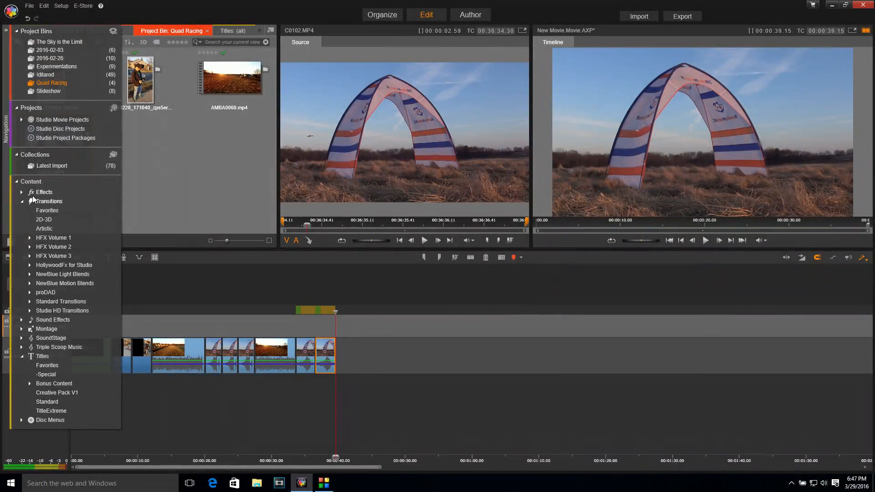
click(42, 357)
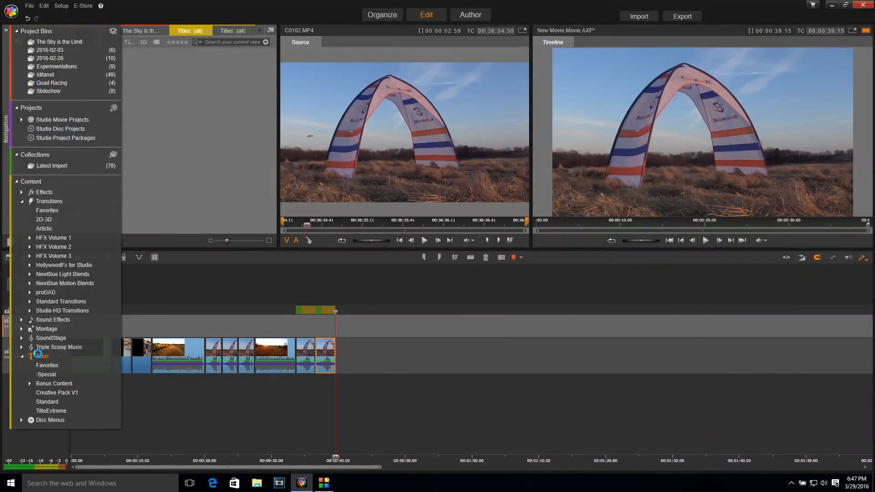
scroll(199, 204, down, 3)
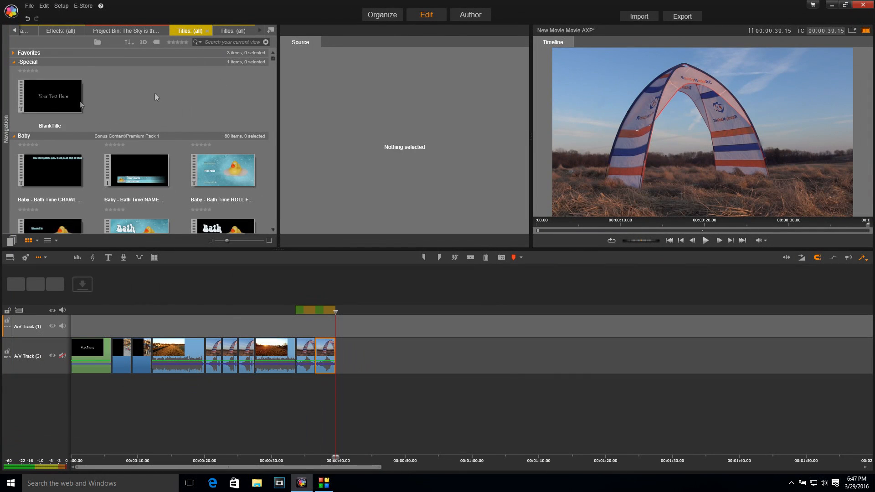
double_click(57, 99)
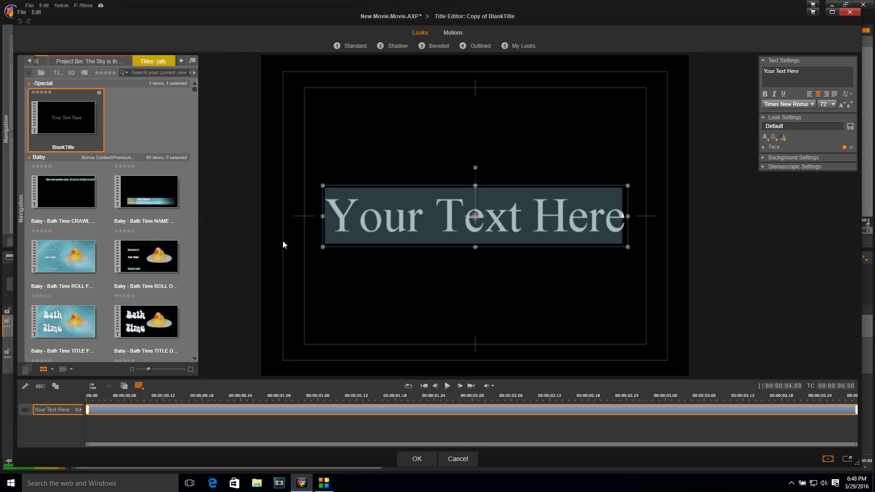
text(The End)
click(283, 245)
click(417, 459)
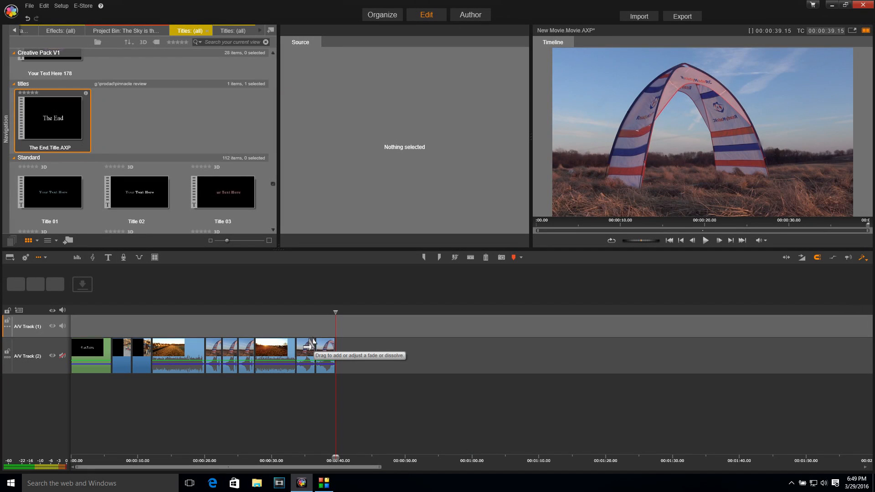
Place The End.Title.AXP from the titles folder directly after the last C0102.MP4 clip on A/V Track (2)
click(5, 136)
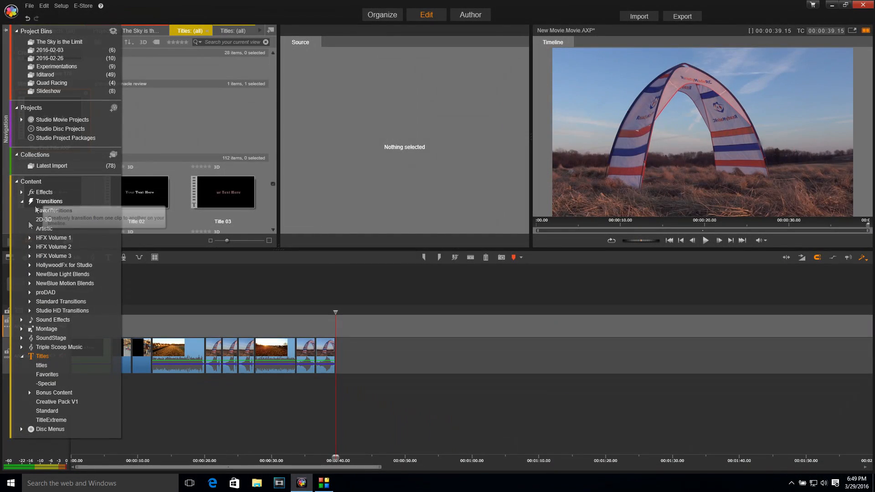
click(42, 366)
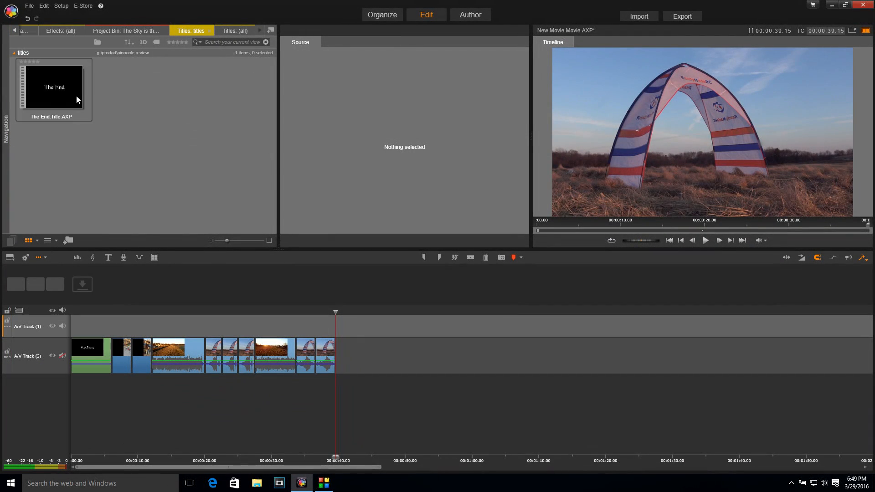
drag(51, 94, 339, 353)
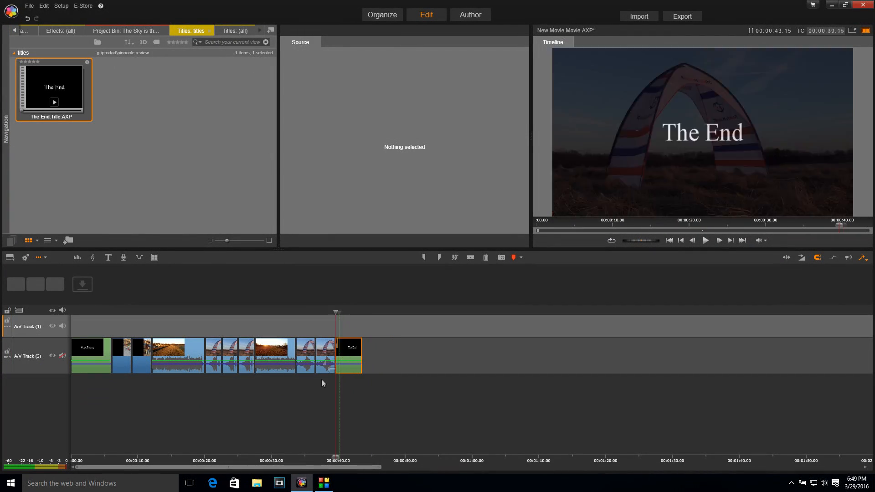
Preview The End title over the final seconds of the movie
key(space)
key(space)
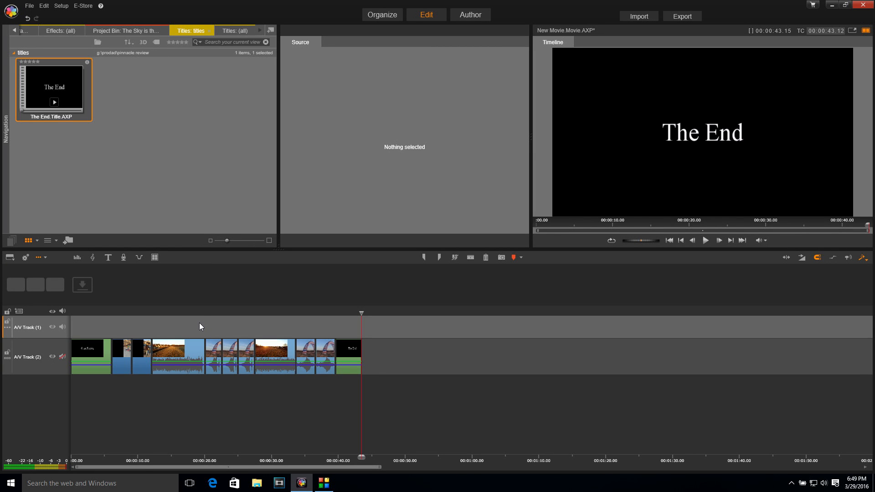
Place the Bomb sound effect from the gunshots category on A/V Track (1) at the start of the first C0102.MP4 clip
click(198, 311)
drag(199, 312, 198, 311)
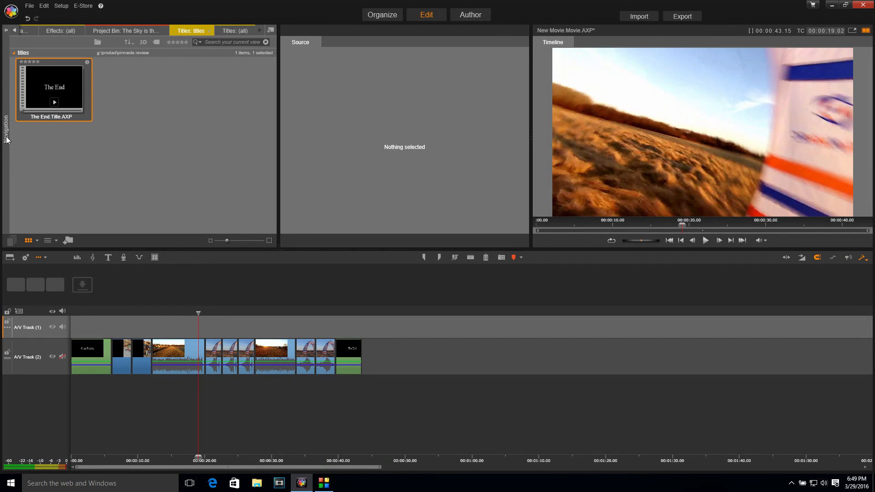
mouse_move(5, 140)
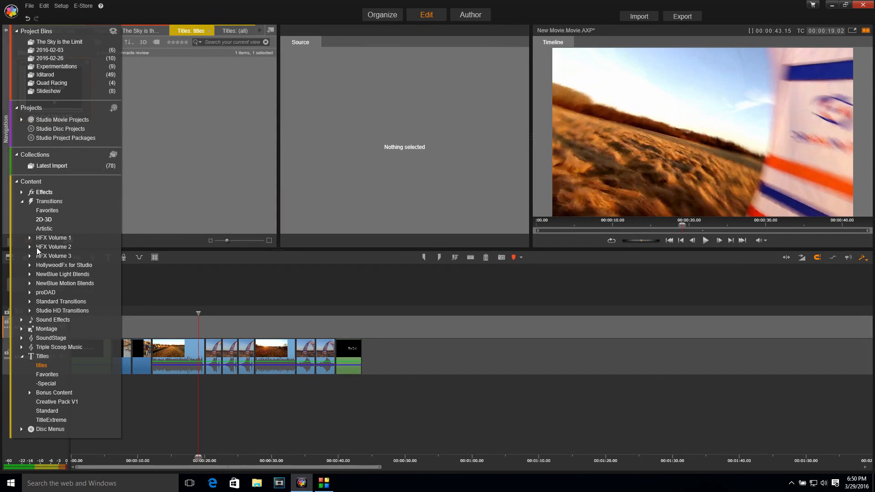
click(21, 357)
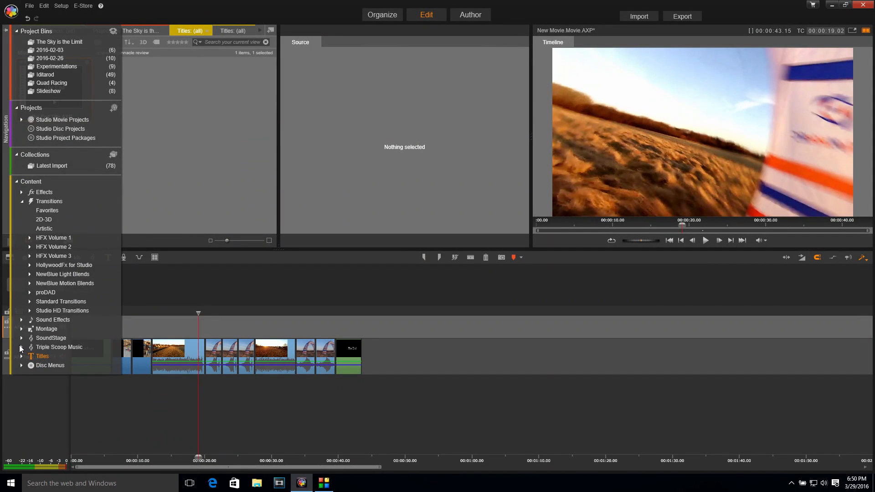
click(22, 320)
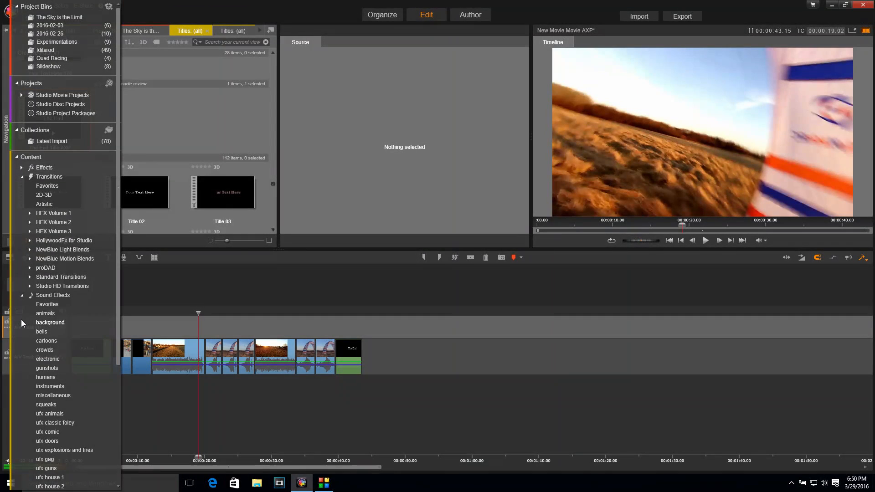
click(44, 369)
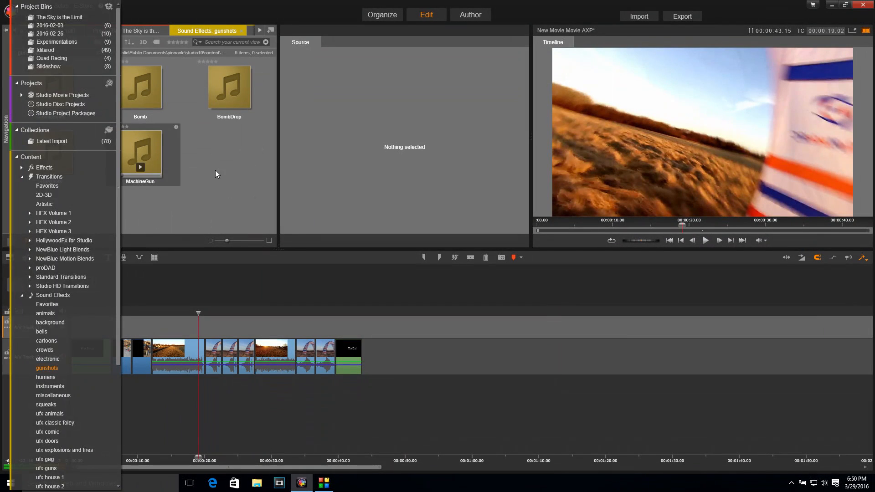
click(143, 78)
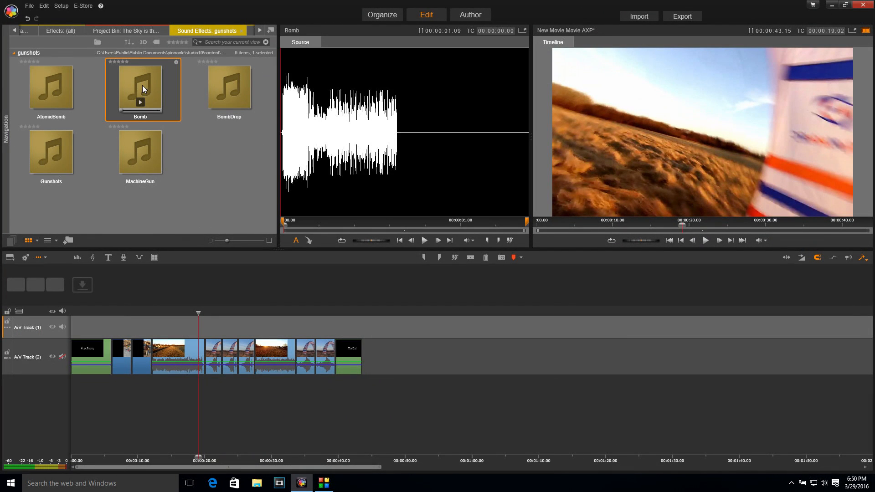
drag(141, 84, 200, 327)
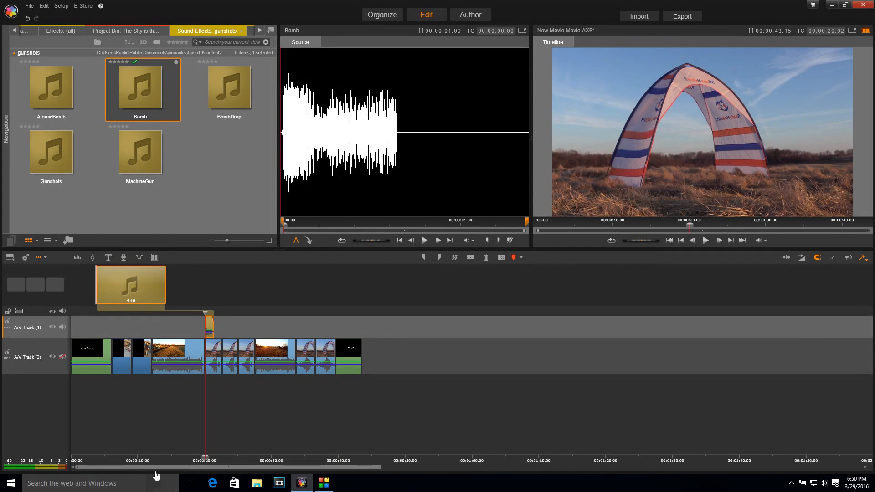
Move the Bomb sound on A/V Track (1) about one second earlier, so it starts over the end of the preceding clip
drag(90, 466, 119, 467)
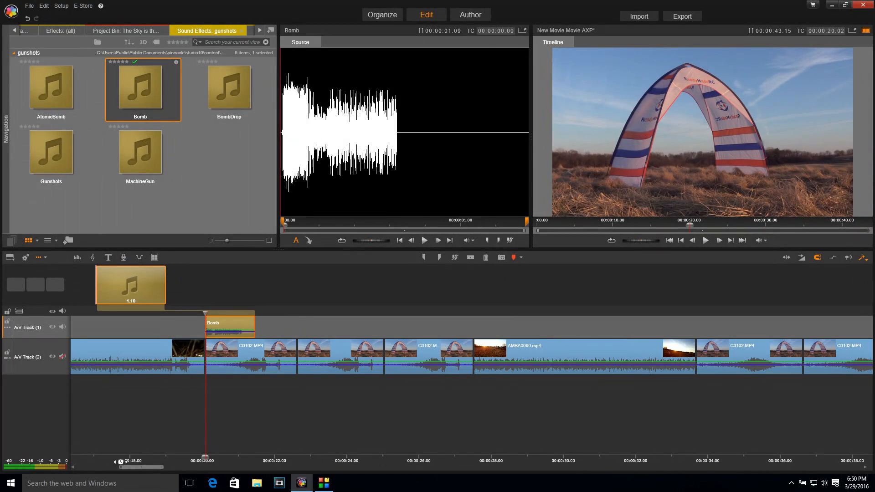
drag(159, 312, 171, 313)
drag(232, 324, 203, 329)
Play the timeline from about 17 seconds through the Bomb sound to check its timing
click(134, 324)
click(126, 314)
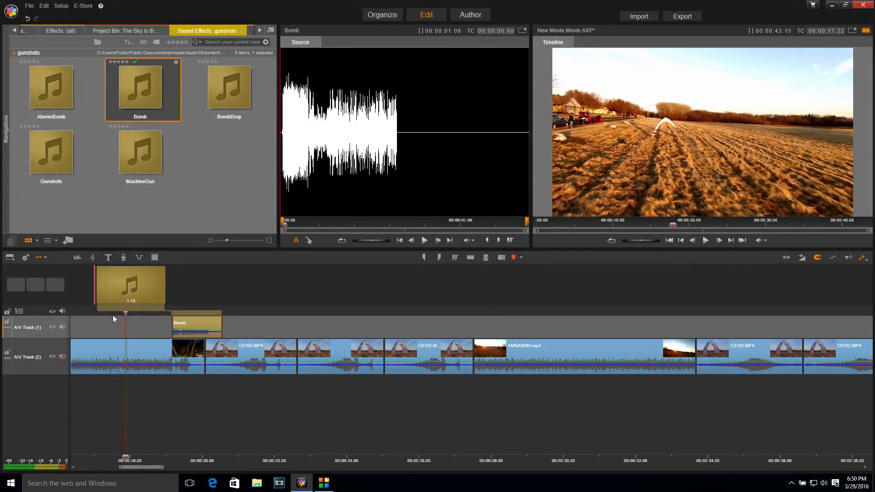
key(space)
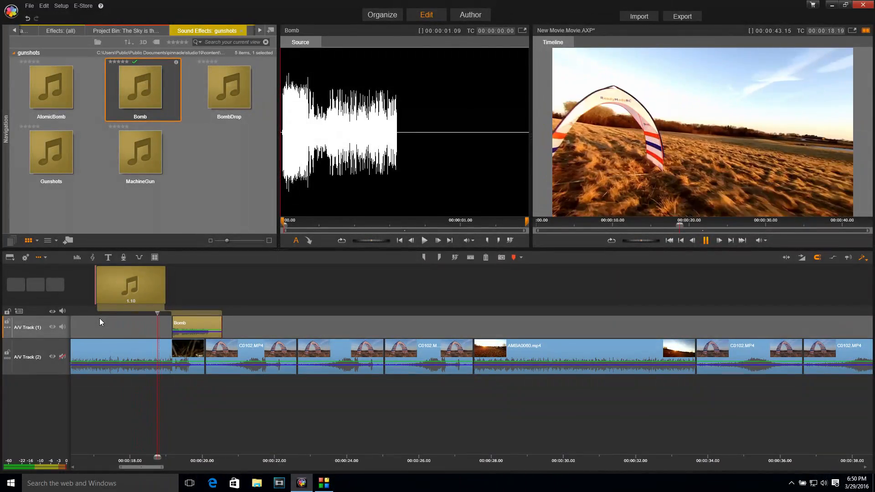
key(space)
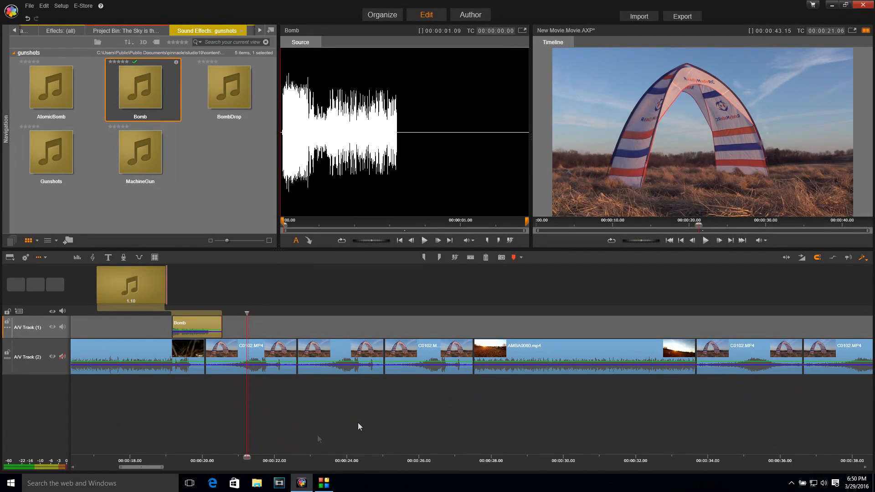
Place the Applause sound effect from the crowds category on A/V Track (1) at the end of the last AMBA0060.mp4 clip
drag(167, 467, 302, 467)
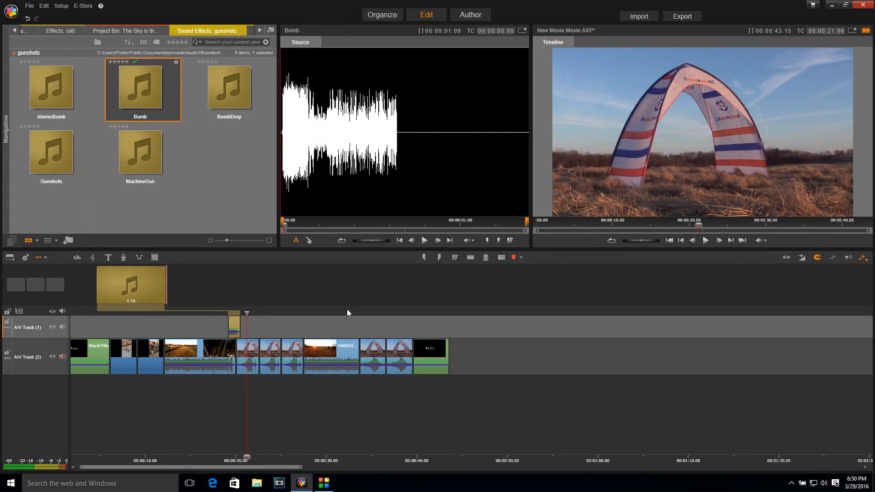
click(346, 311)
drag(345, 312, 349, 311)
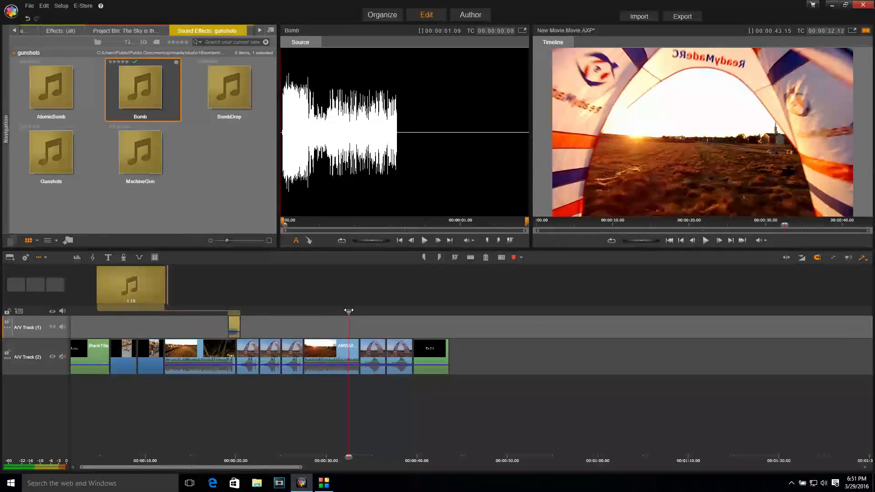
click(6, 137)
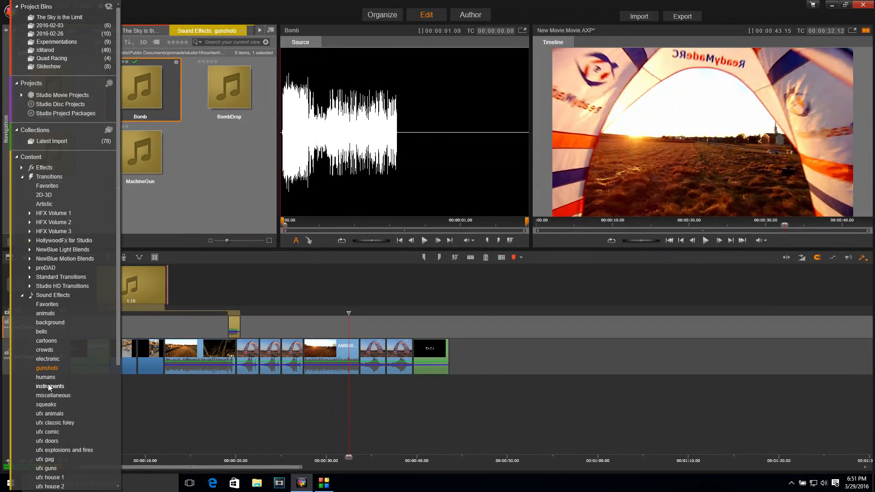
click(46, 350)
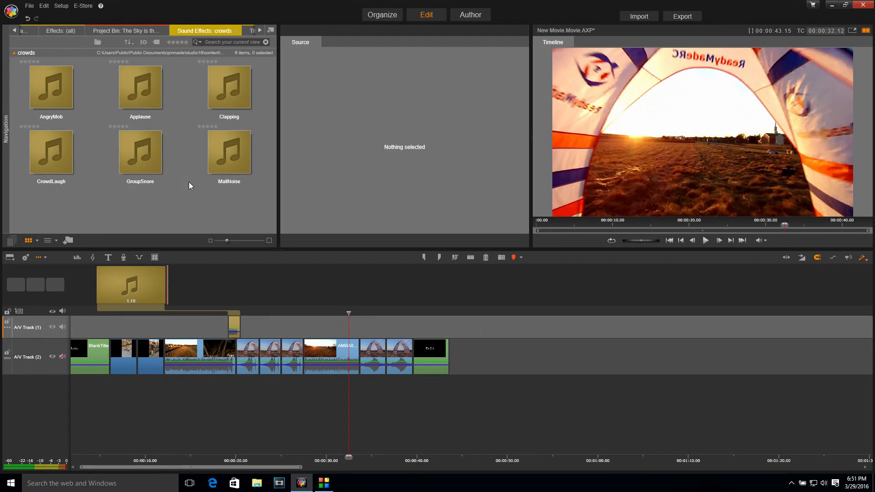
drag(136, 75, 349, 329)
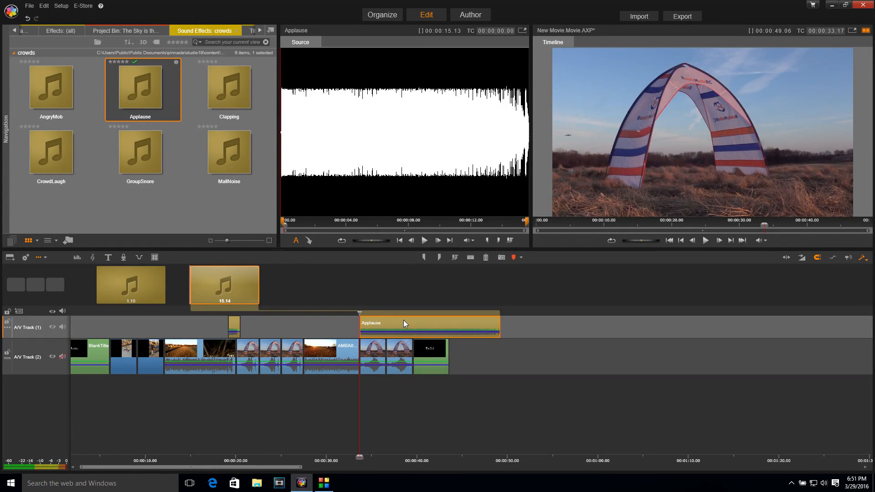
Turn off magnetic snapping and move the Applause sound earlier so it starts at about 00:00:32.11
mouse_move(393, 327)
mouse_down()
mouse_move(383, 326)
mouse_move(390, 327)
mouse_up()
drag(394, 326, 391, 327)
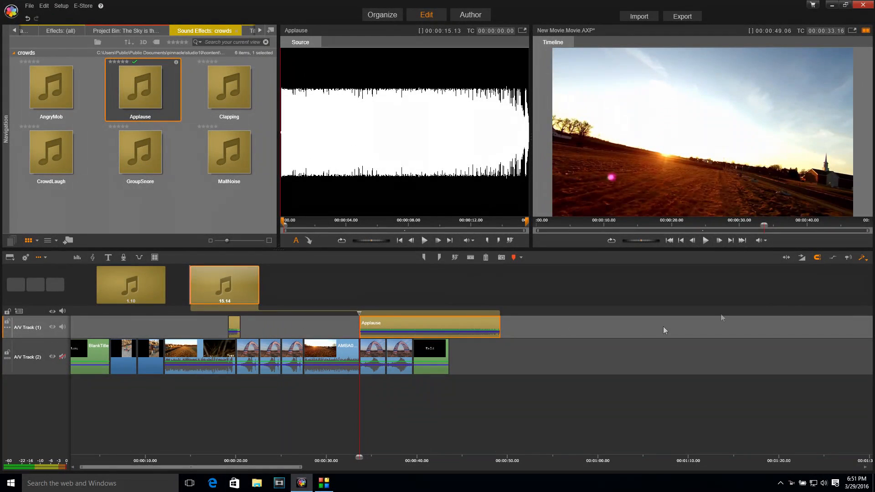
click(818, 258)
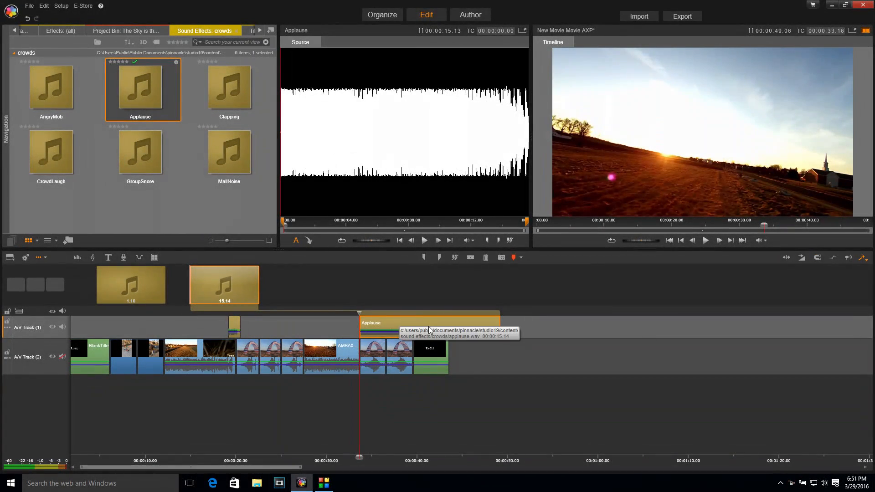
drag(425, 321, 417, 324)
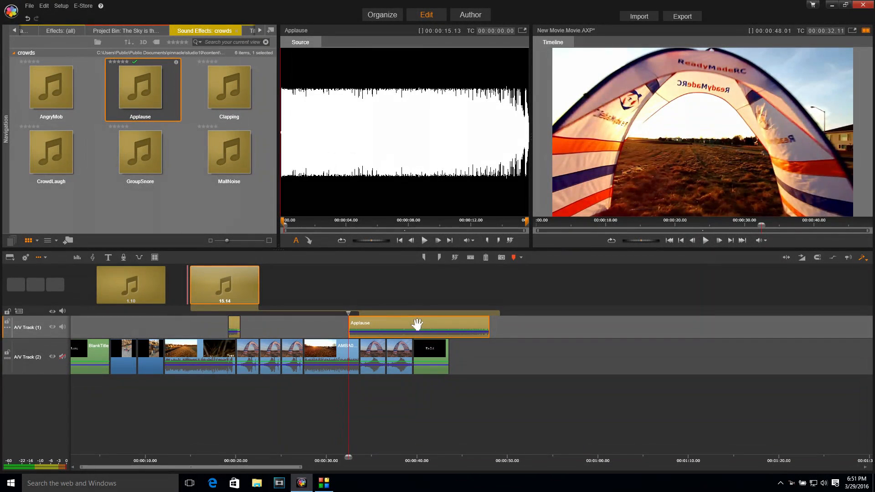
drag(418, 324, 417, 324)
Play through the Applause sound and trim its end back to 00:00:35.00, leaving it 2.14 long
drag(348, 313, 320, 314)
key(space)
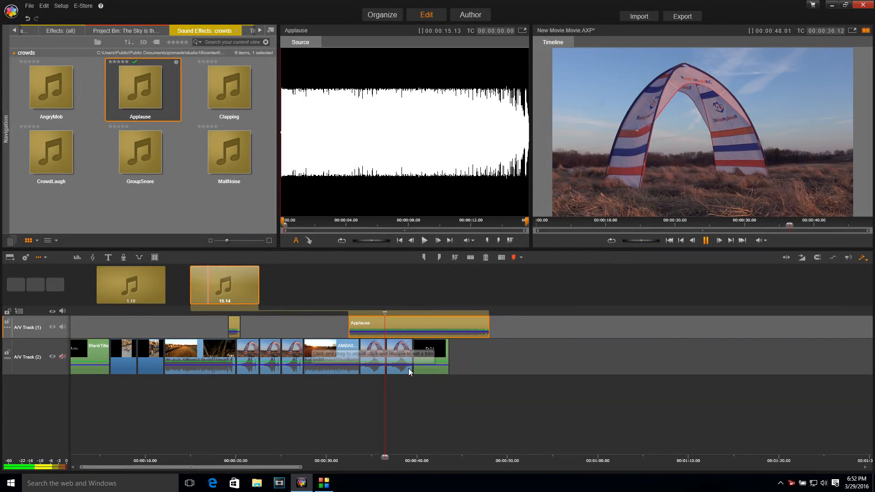
click(487, 326)
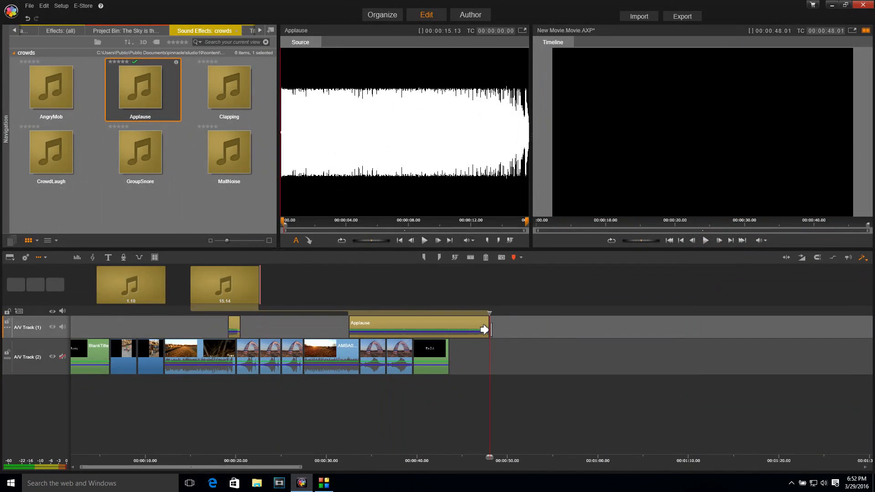
drag(487, 330, 372, 334)
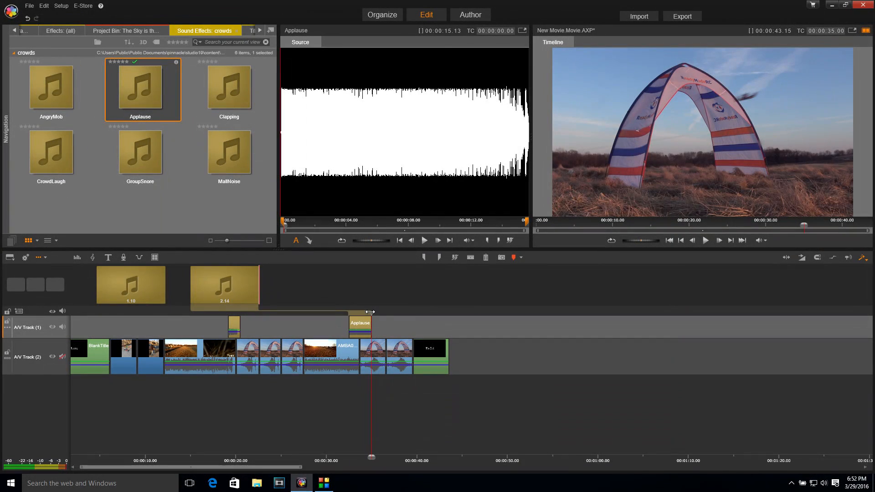
Review the movie's closing section through The End title, finishing with the playhead at the movie's end
drag(371, 312, 442, 314)
key(space)
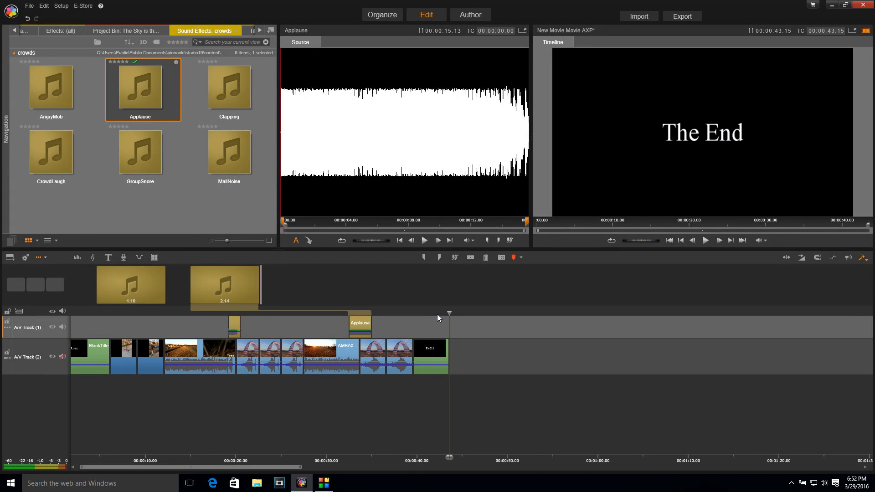
click(398, 312)
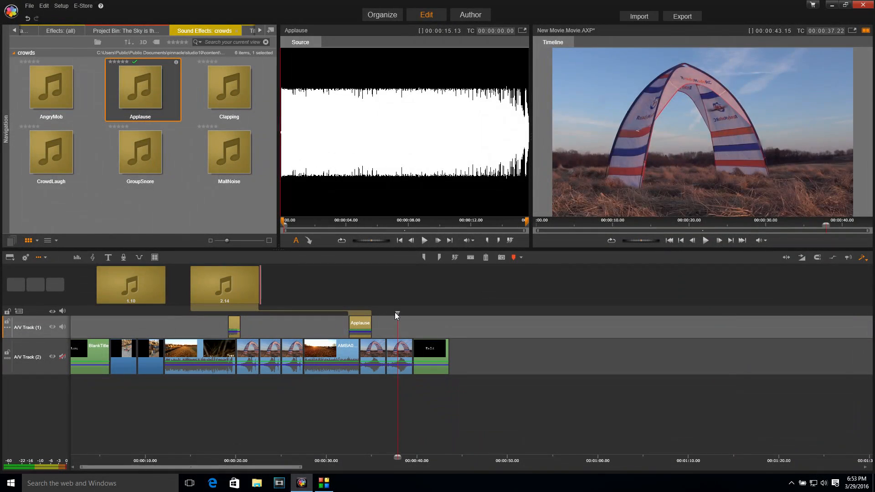
key(End)
click(395, 313)
click(742, 242)
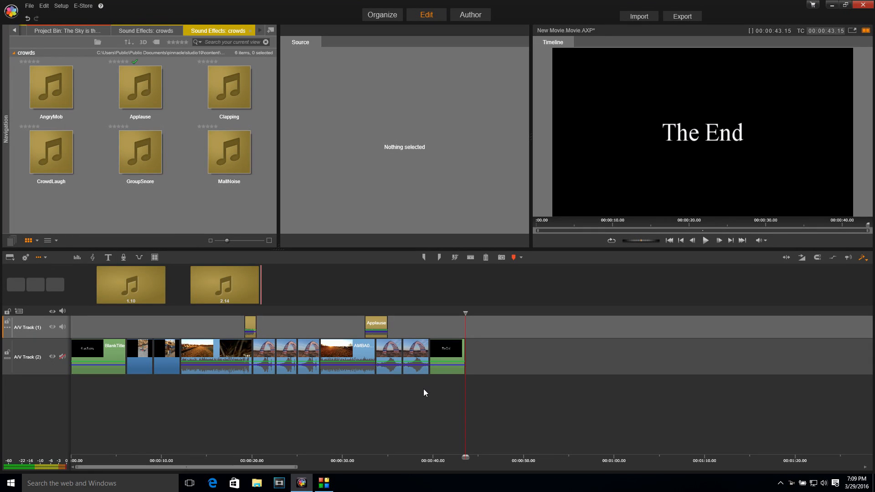
Open the SoundStage song Electronica - Temporal Distortion in the Soundstage Editor
click(6, 135)
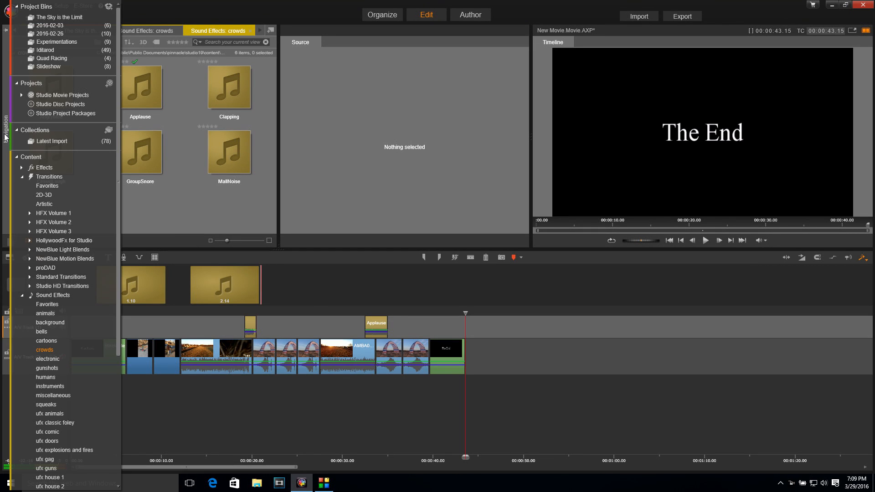
click(21, 296)
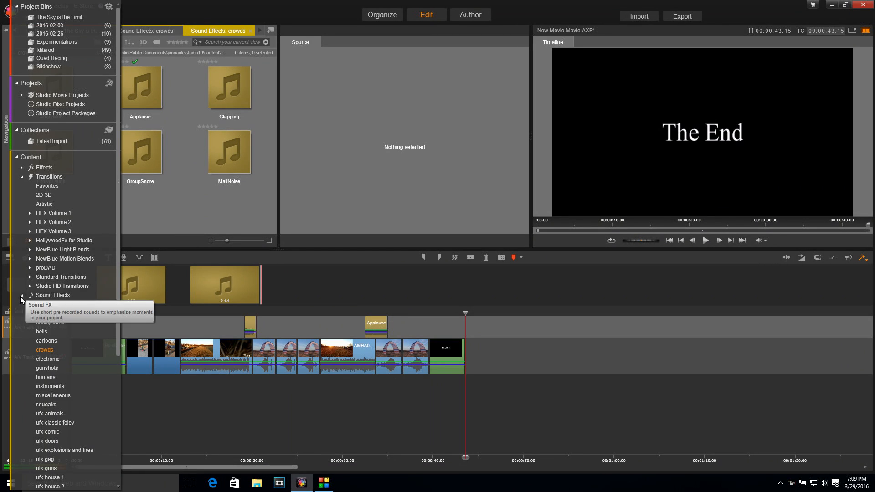
click(23, 339)
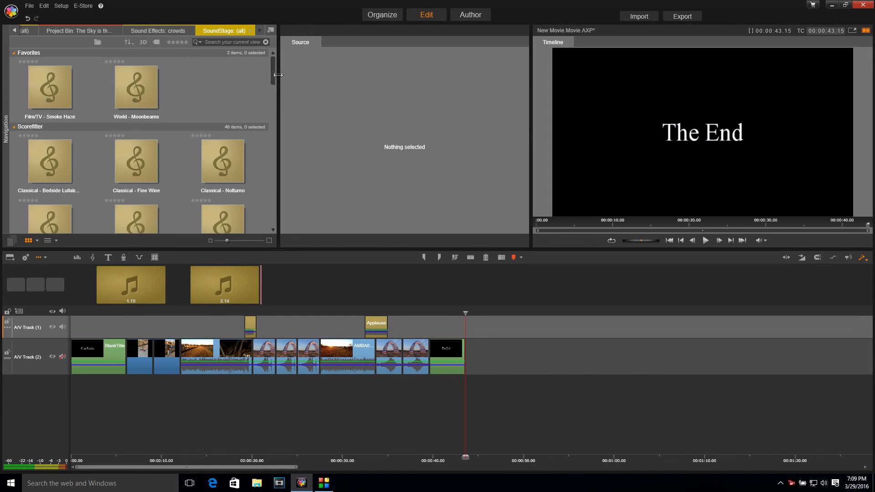
scroll(272, 72, down, 3)
mouse_move(274, 101)
mouse_down()
mouse_move(283, 214)
mouse_move(272, 104)
mouse_up()
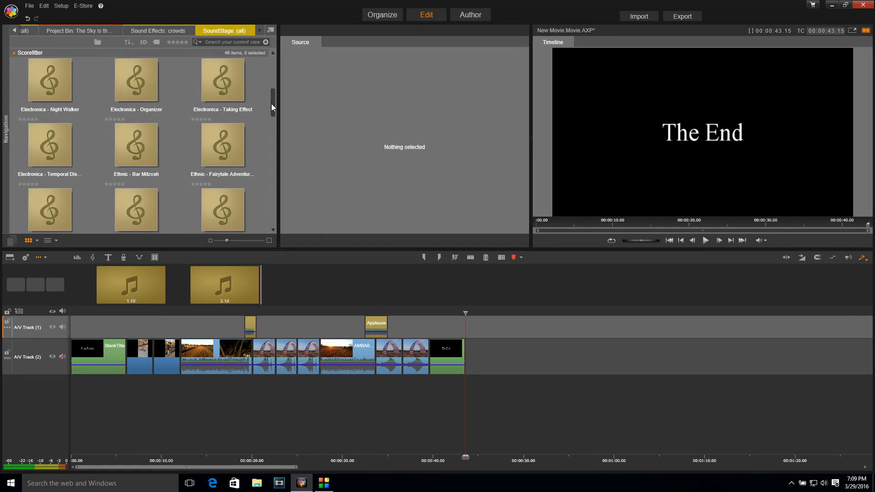
click(49, 136)
right_click(49, 136)
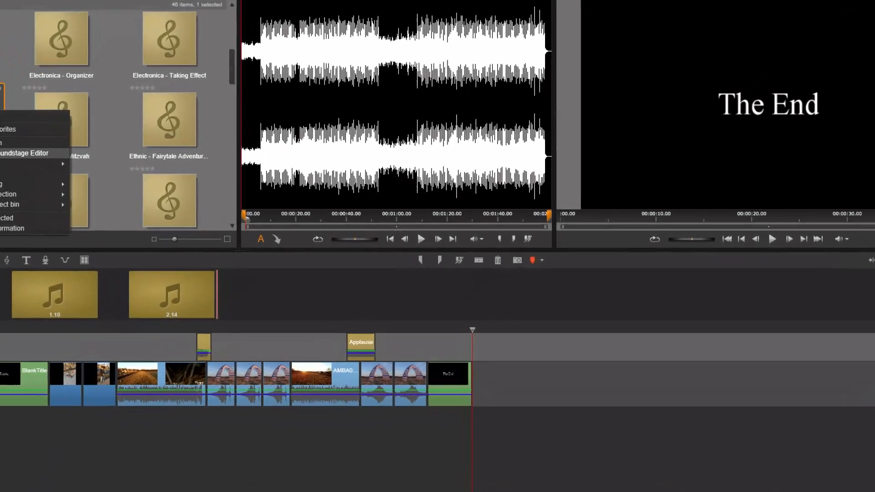
click(69, 171)
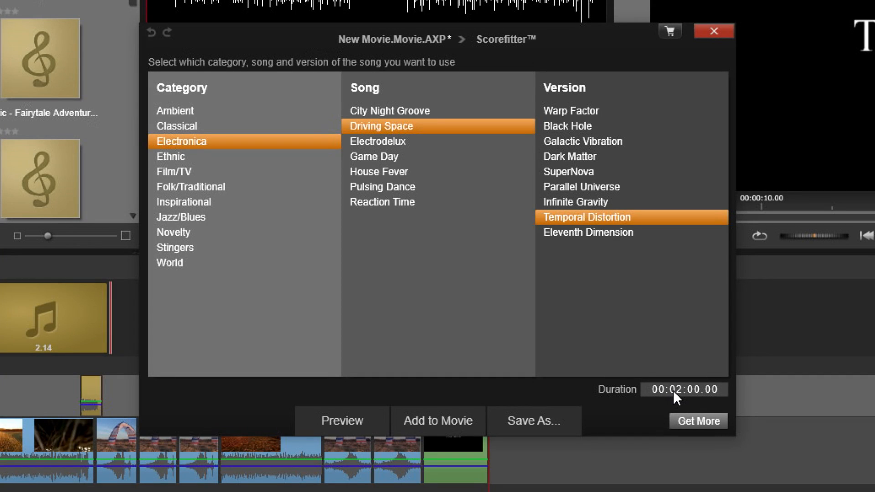
Set the Temporal Distortion song's duration to 00:00:44.00 in Scorefitter
drag(557, 29, 874, 0)
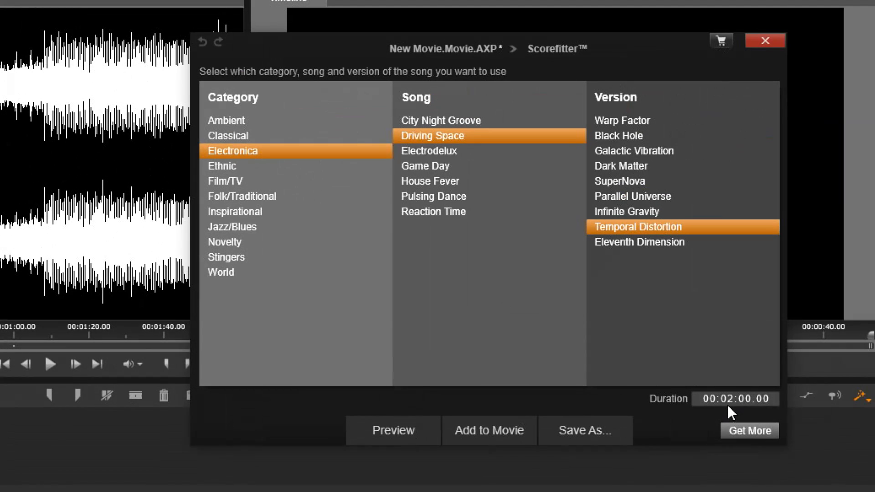
click(728, 400)
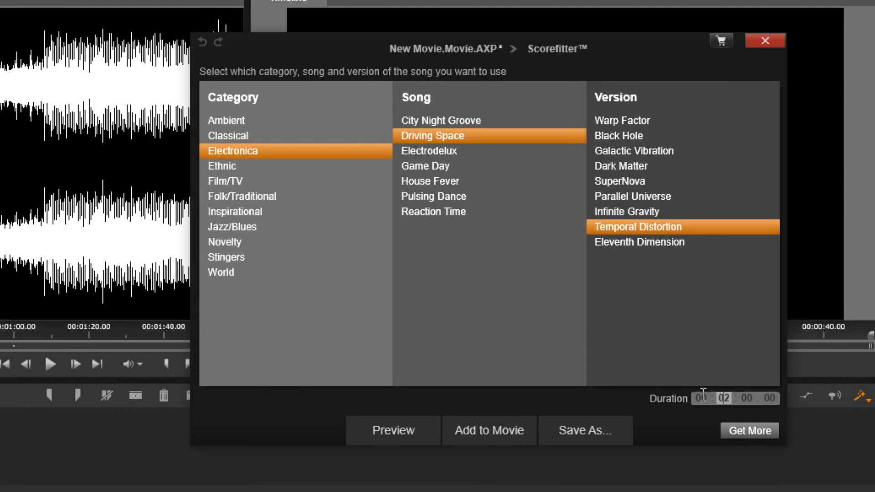
text(00 : 44)
Save the shortened song under the name "Electronica - Temporal Distortion-44 Seconds"
click(596, 429)
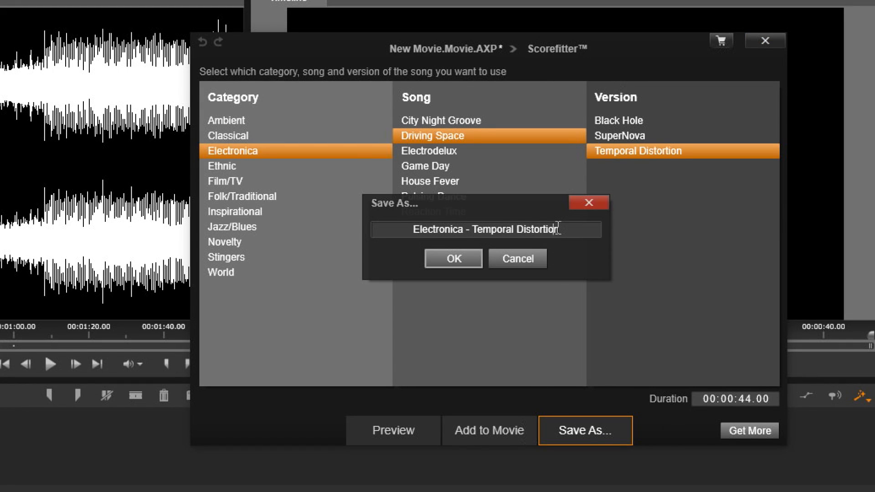
text(-)
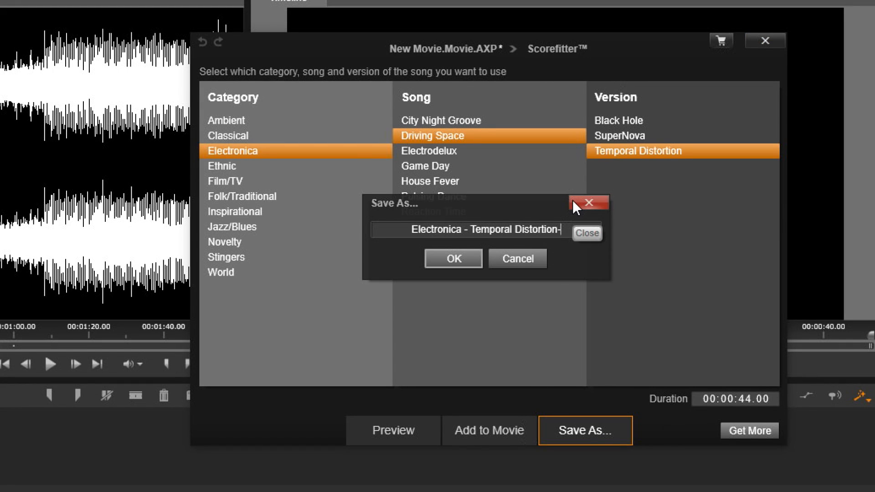
text(44 SA)
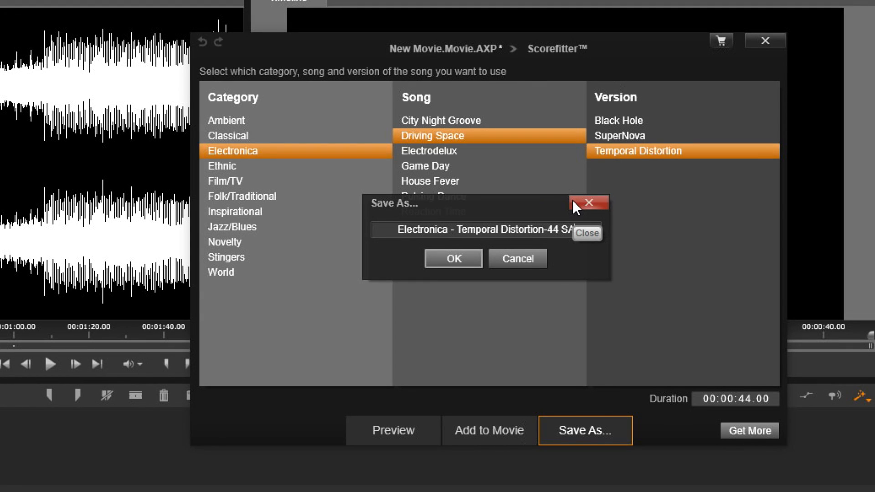
key(BackSpace)
key(BackSpace)
text(Sec)
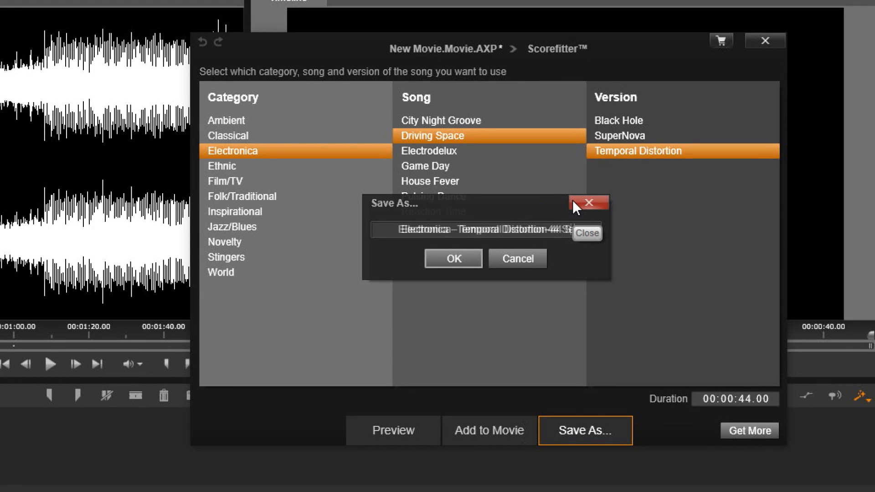
text(onds)
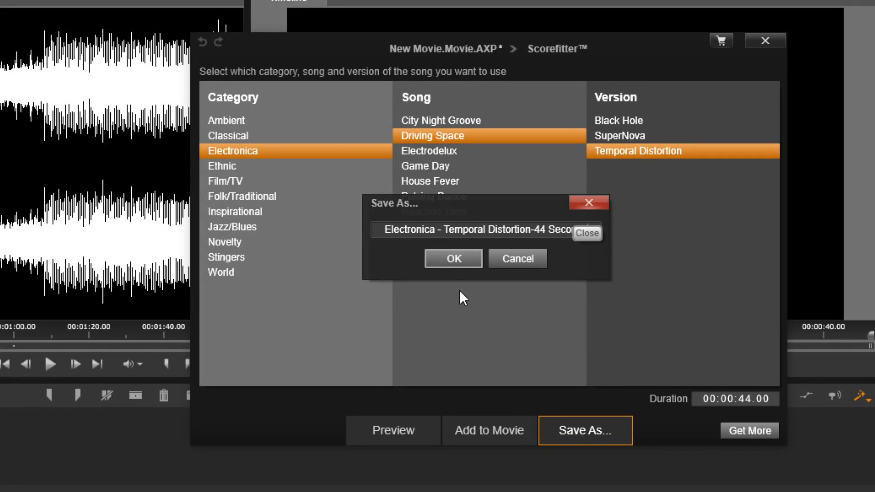
click(460, 261)
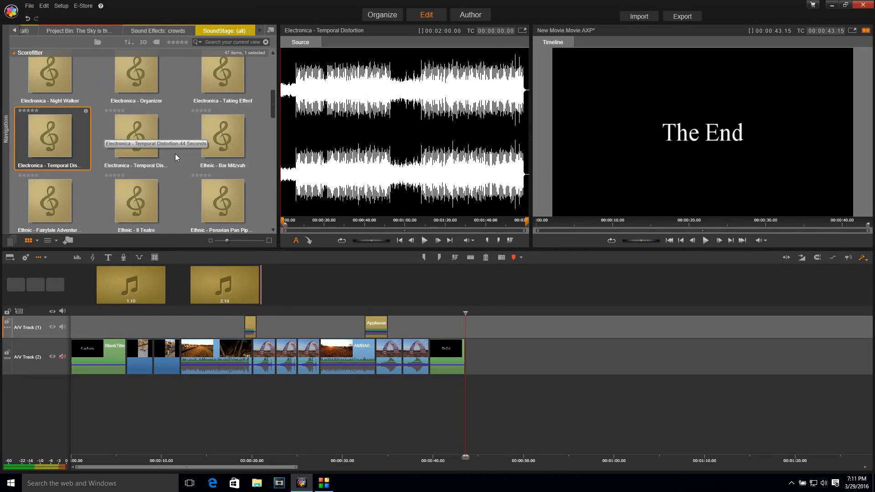
Insert a new track below A/V Track (1) and place the 44-second Temporal Distortion song at its start
click(114, 125)
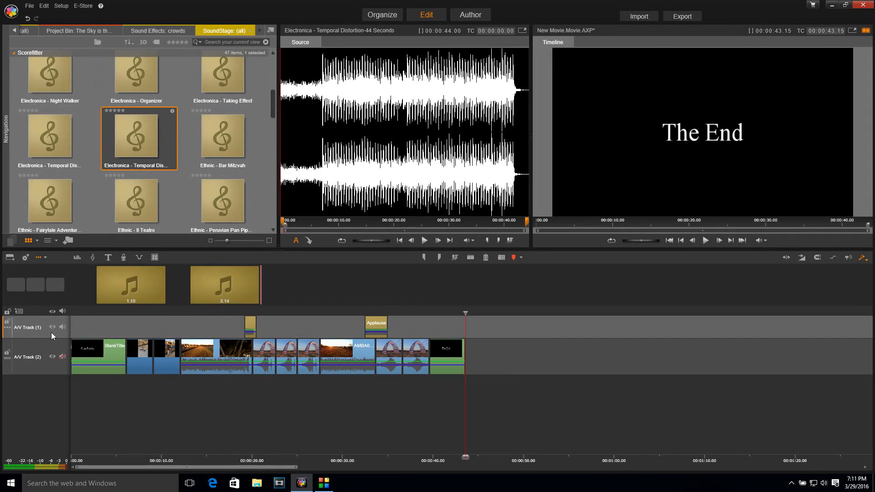
right_click(22, 323)
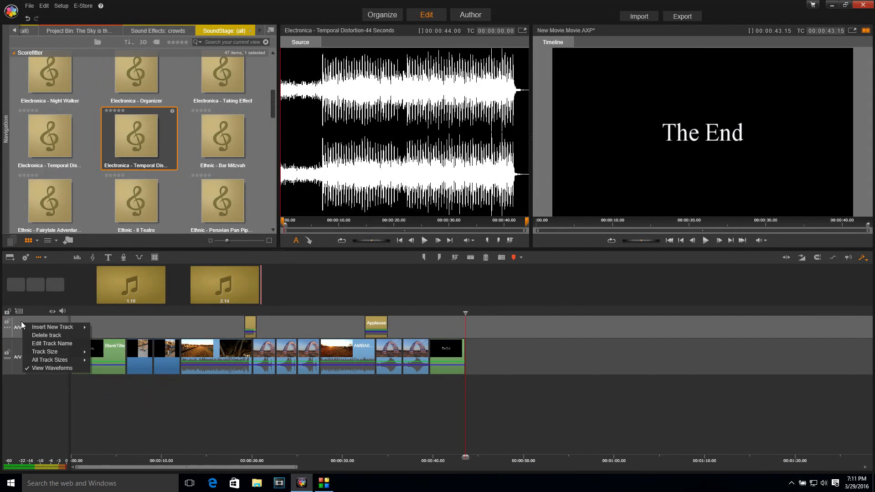
mouse_move(46, 328)
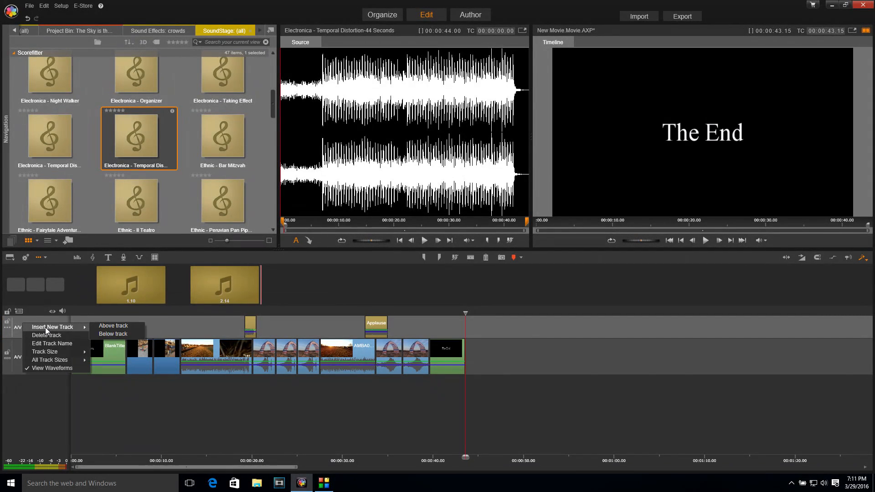
click(114, 334)
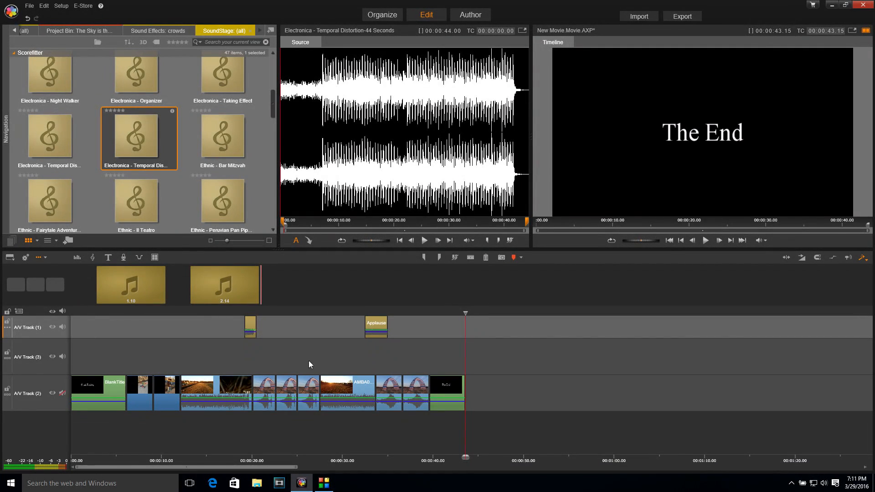
mouse_move(139, 125)
mouse_down()
mouse_move(117, 322)
mouse_move(107, 349)
mouse_move(72, 360)
mouse_up()
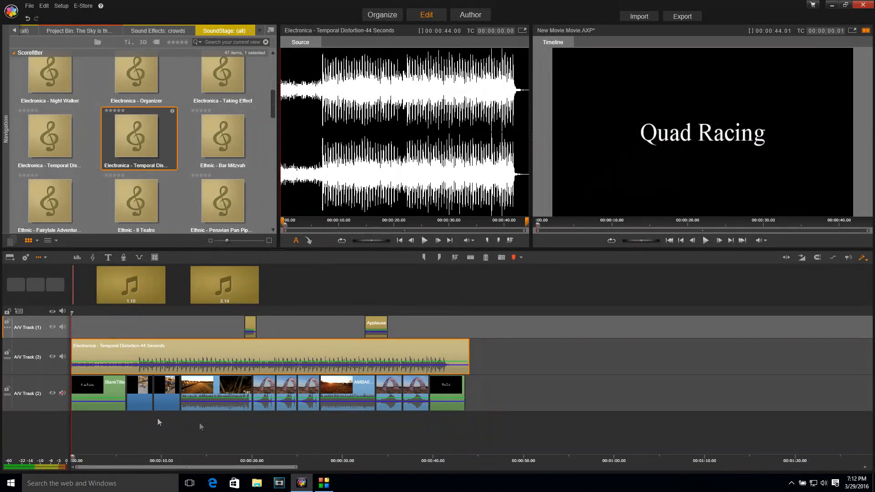
Play the movie's opening with the song, and trim the song so it ends together with The End title
click(706, 240)
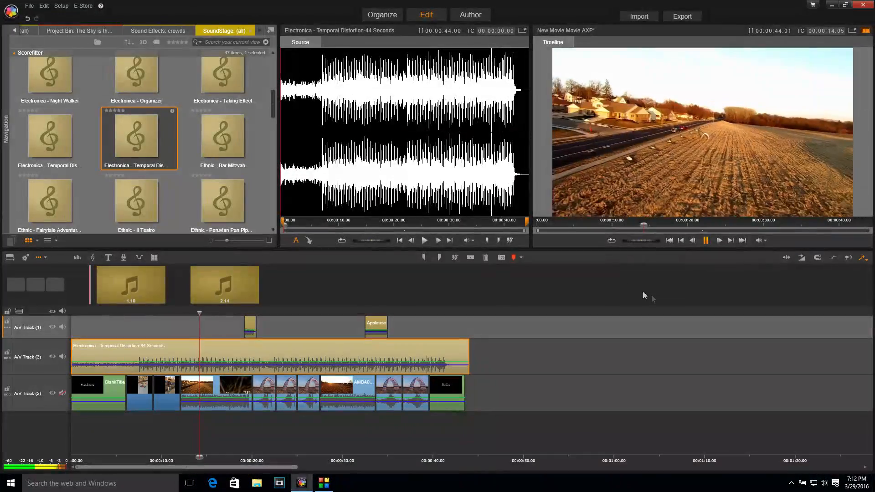
key(space)
drag(200, 317, 464, 330)
drag(465, 330, 464, 330)
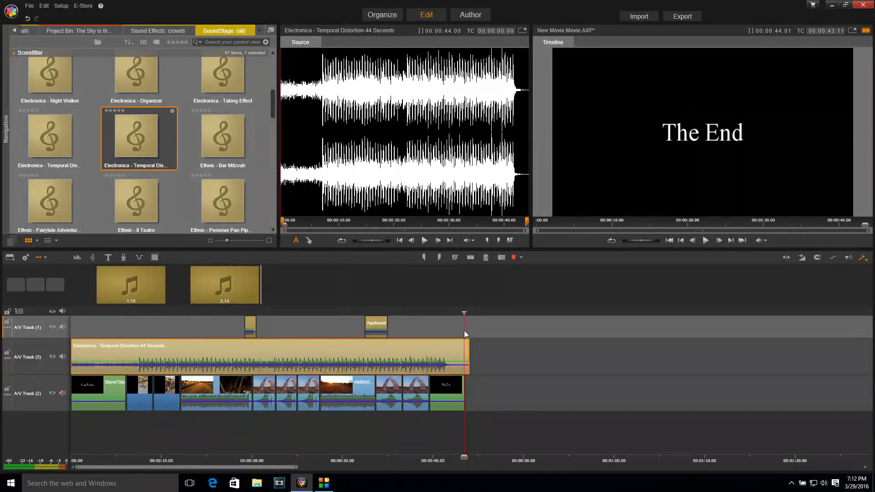
drag(465, 362, 463, 362)
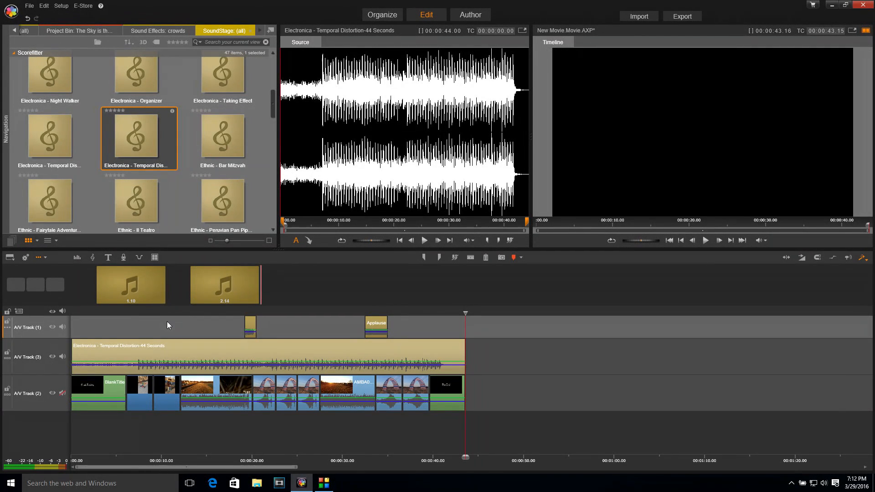
Open the Studio Exporter and examine the File, Cloud and Device export types with their available formats and device options
click(29, 7)
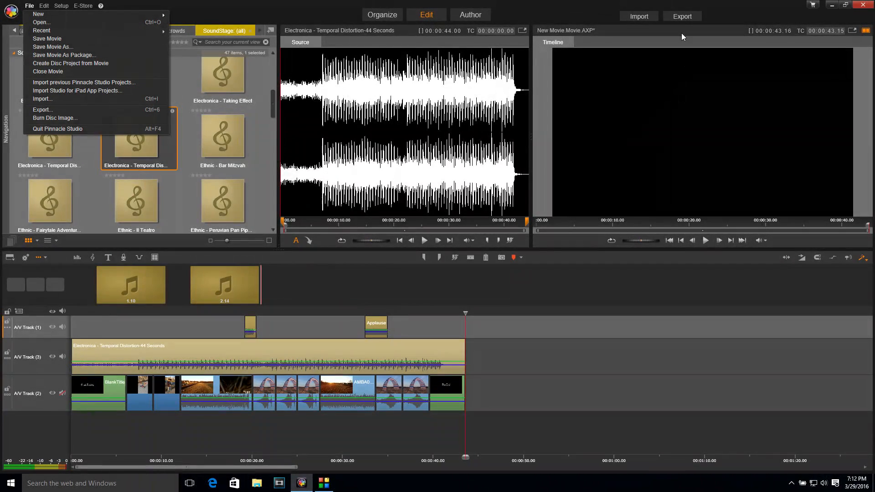
click(681, 17)
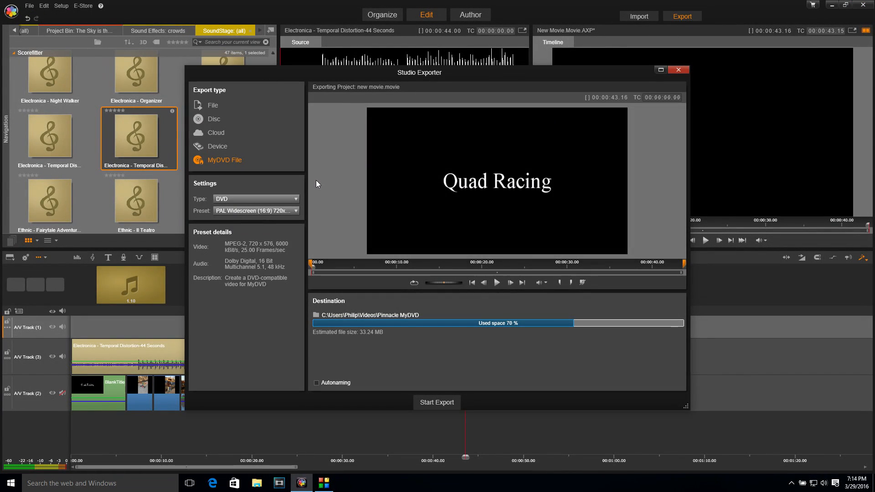
click(213, 106)
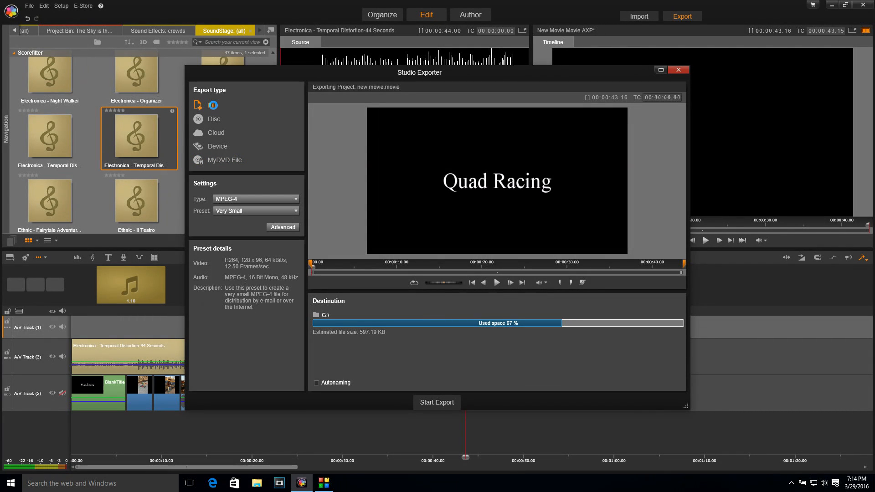
click(249, 200)
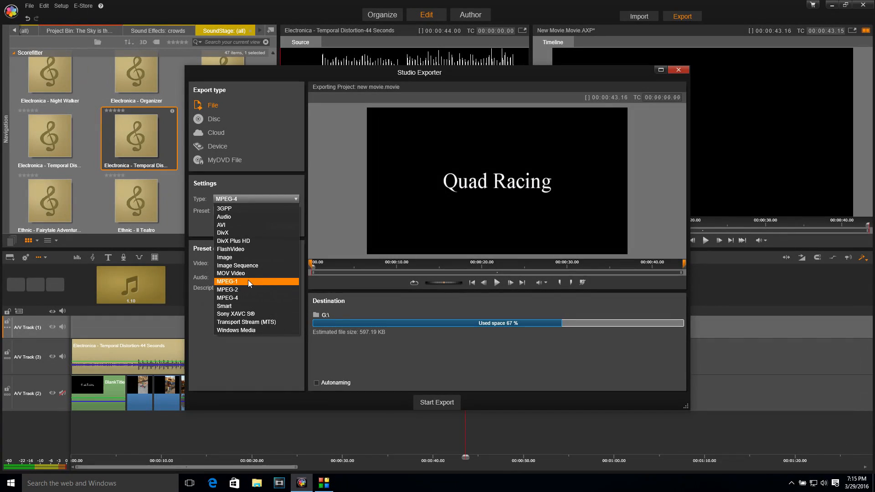
click(213, 119)
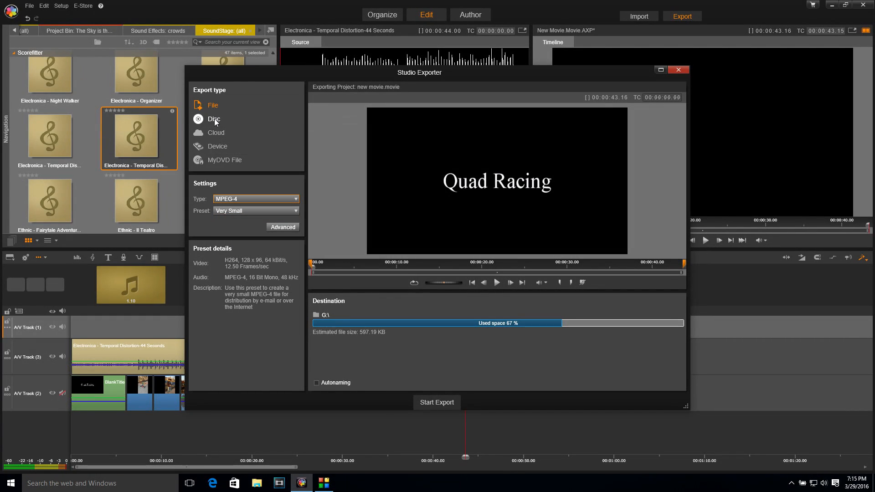
click(216, 133)
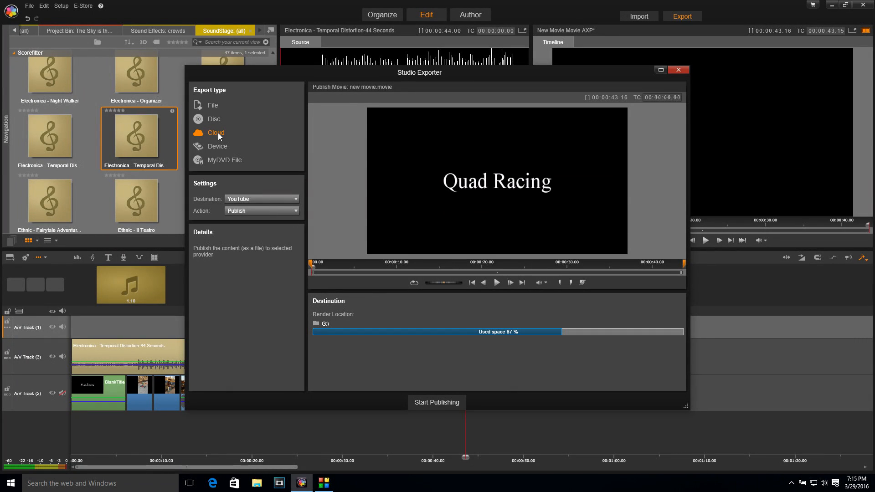
click(217, 145)
click(234, 201)
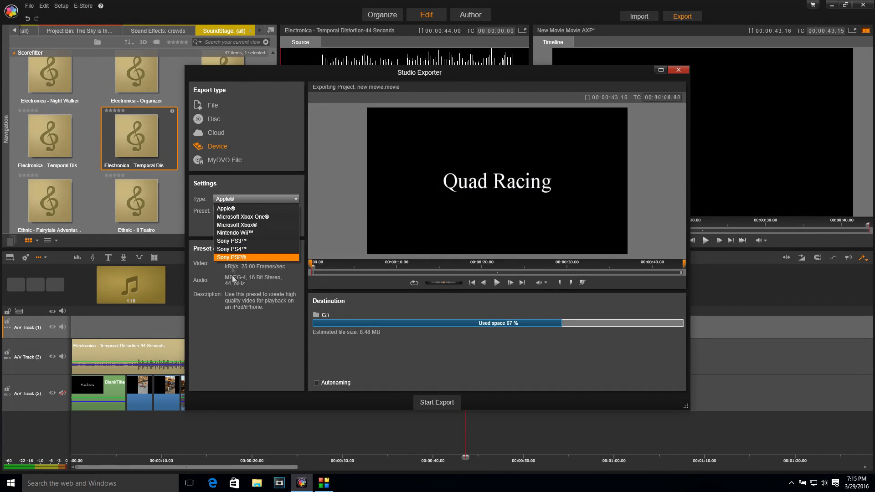
click(247, 355)
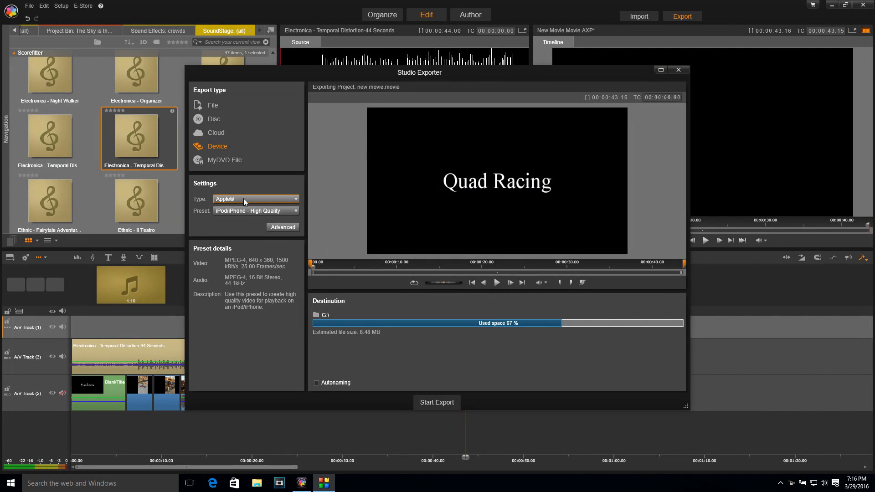
Start publishing the movie through Cloud export with YouTube as the destination and Publish as the action
click(210, 133)
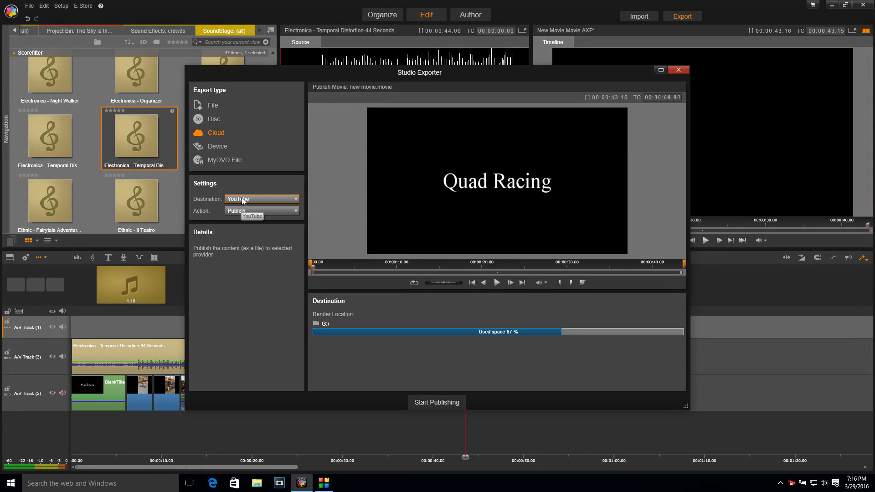
click(286, 211)
click(286, 211)
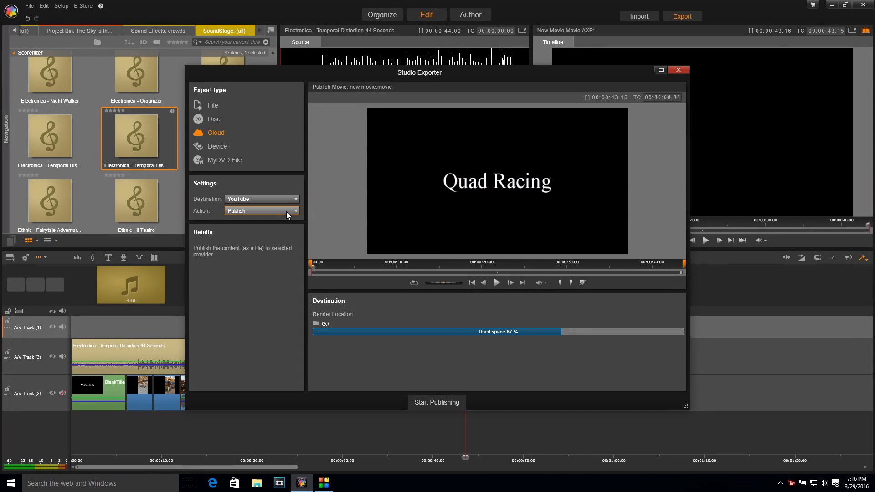
click(438, 403)
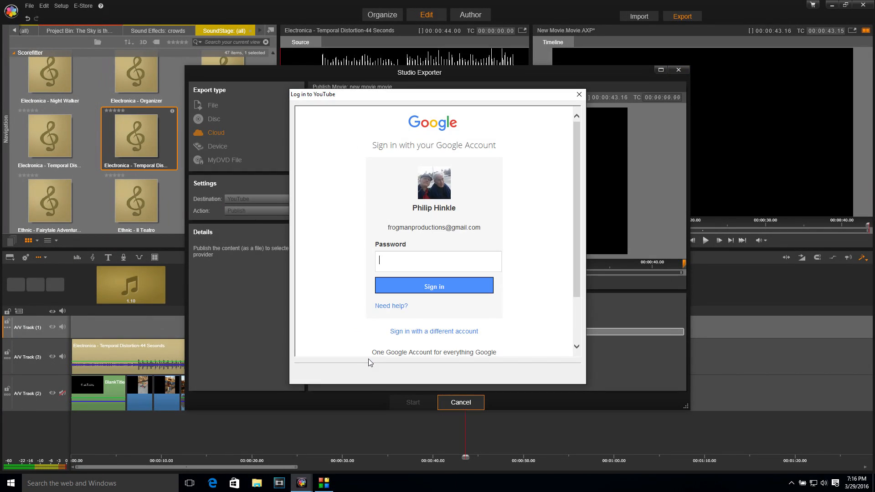
Enter the Google account password and sign in to YouTube for the upload
text(••••••••••)
click(431, 287)
click(517, 238)
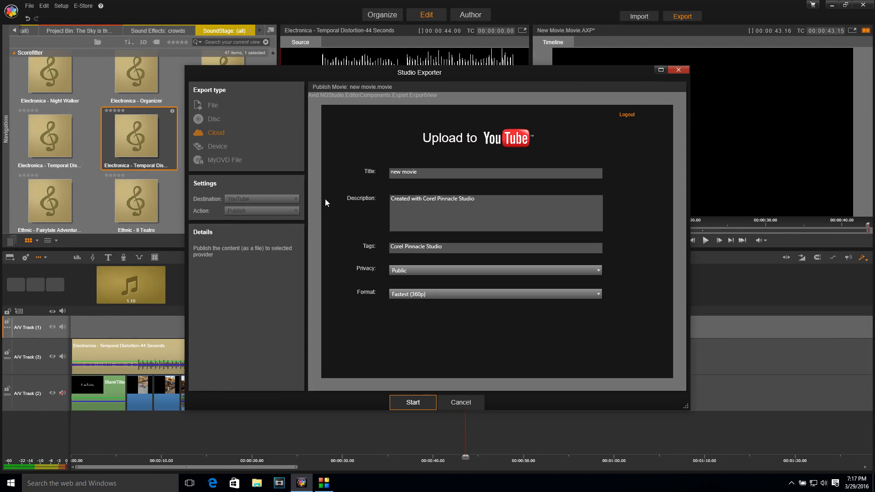
Title the YouTube upload "Quad Racing" with Personal privacy and HD (1080p) format, and start the upload
triple_click(430, 173)
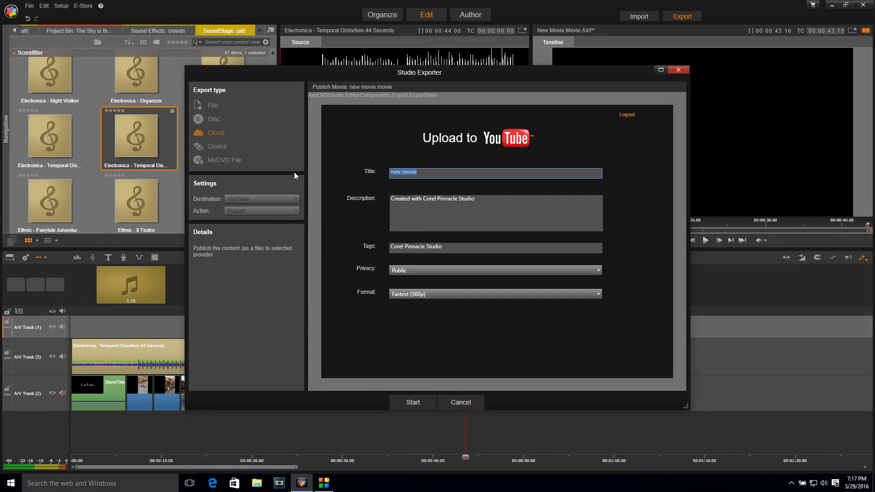
text(Quad Racing)
click(395, 249)
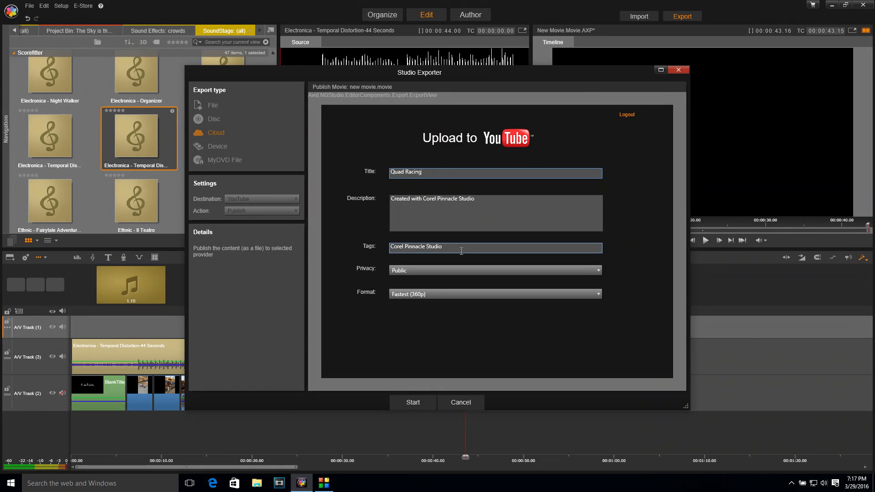
click(437, 271)
click(427, 297)
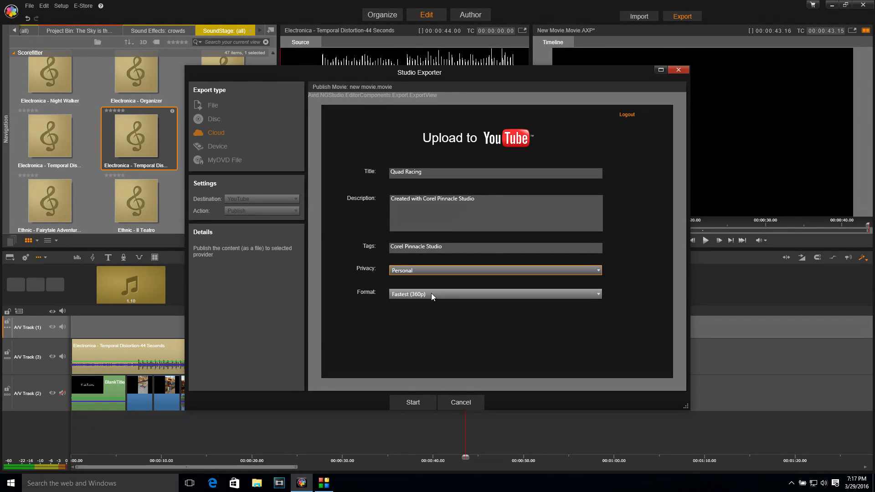
click(430, 294)
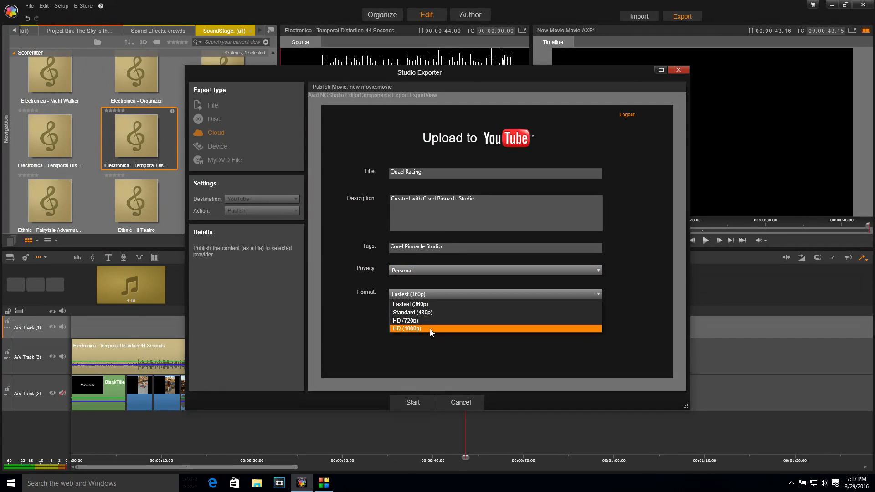
click(430, 329)
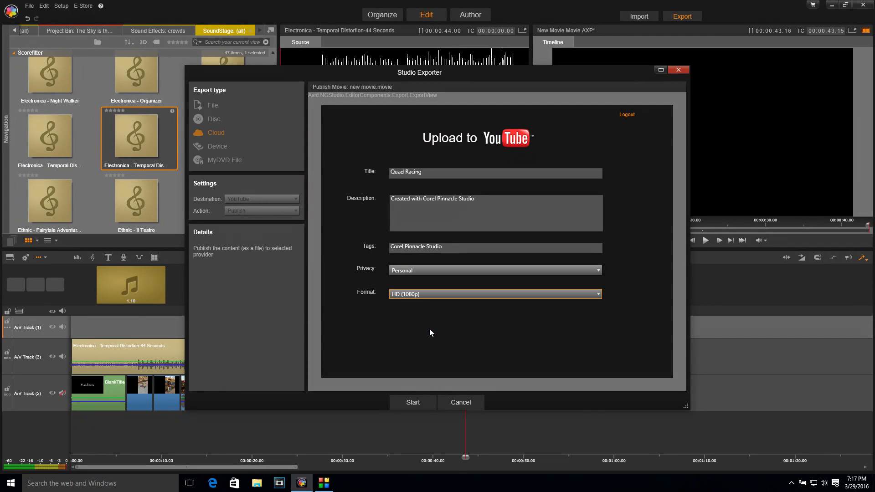
click(413, 402)
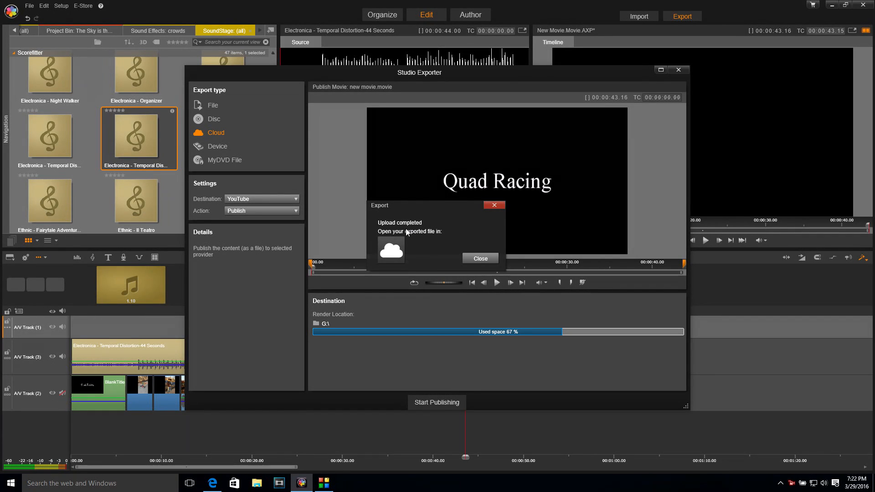
Check for the uploaded Quad Racing video in YouTube's Video Manager, and return to Pinnacle Studio to close the exporter
click(391, 250)
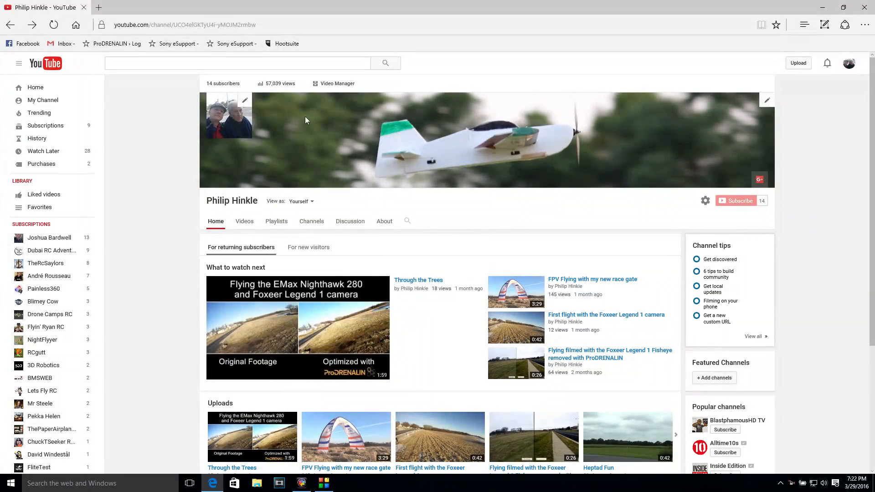
click(331, 85)
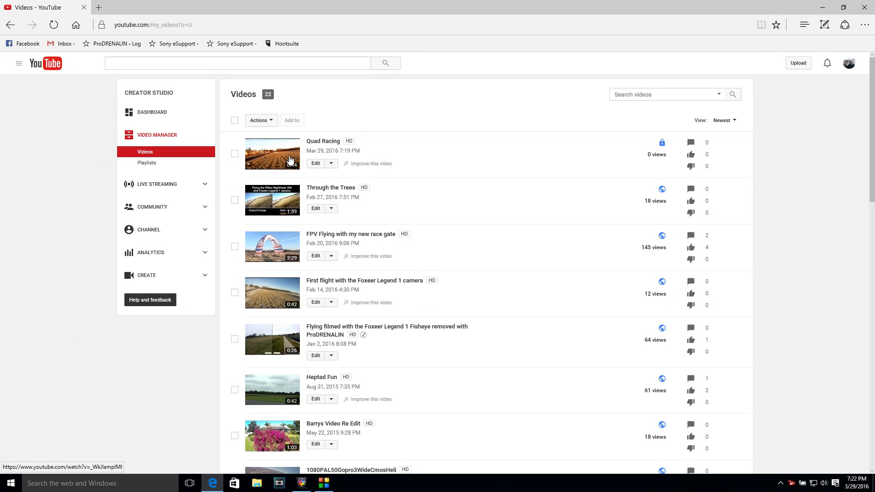
click(302, 483)
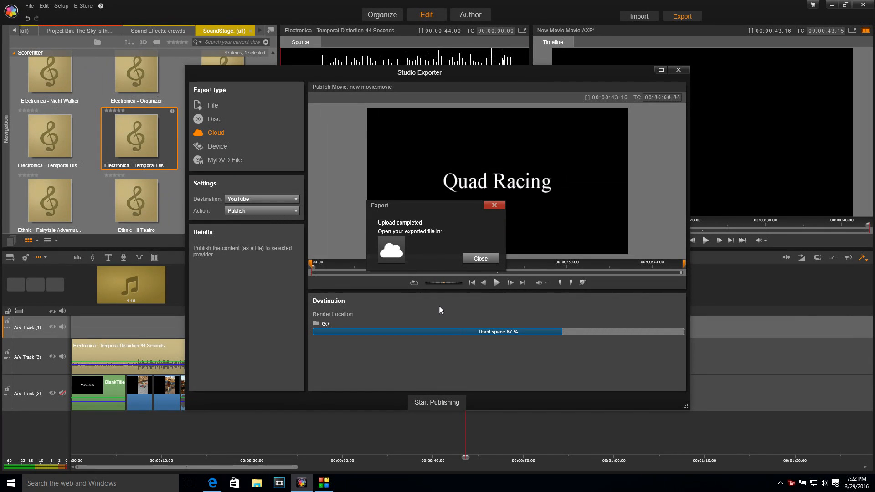
click(479, 258)
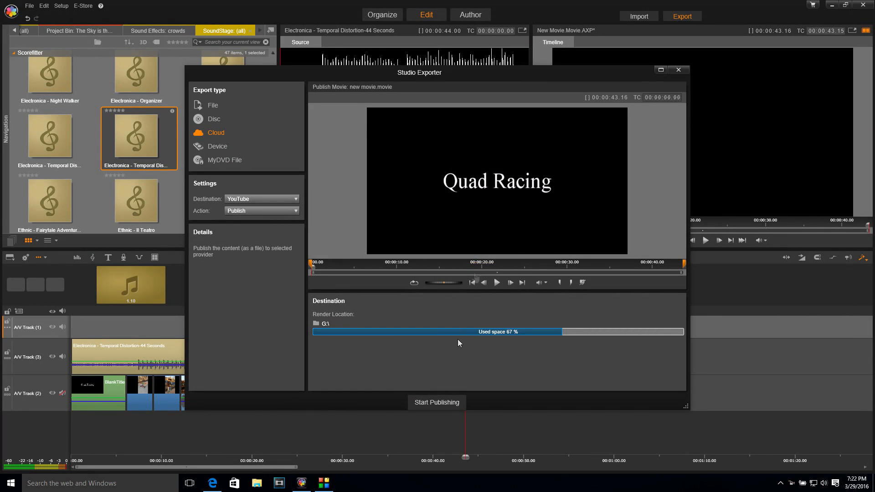
click(679, 69)
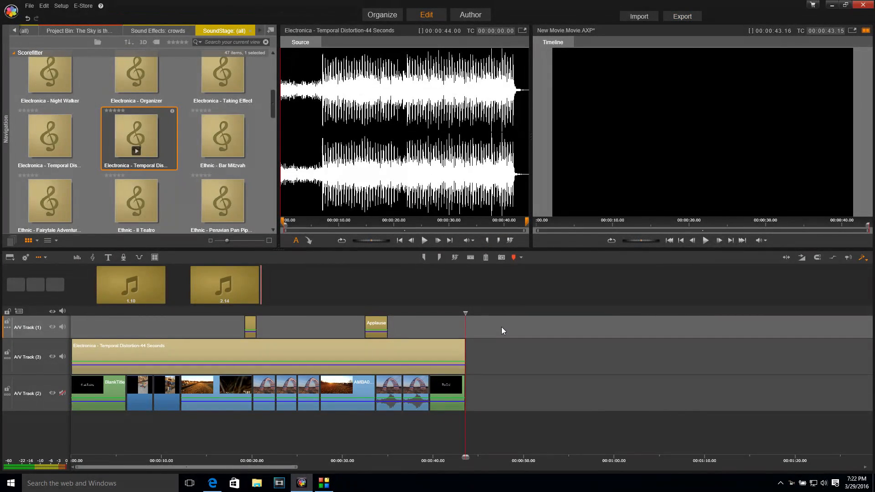